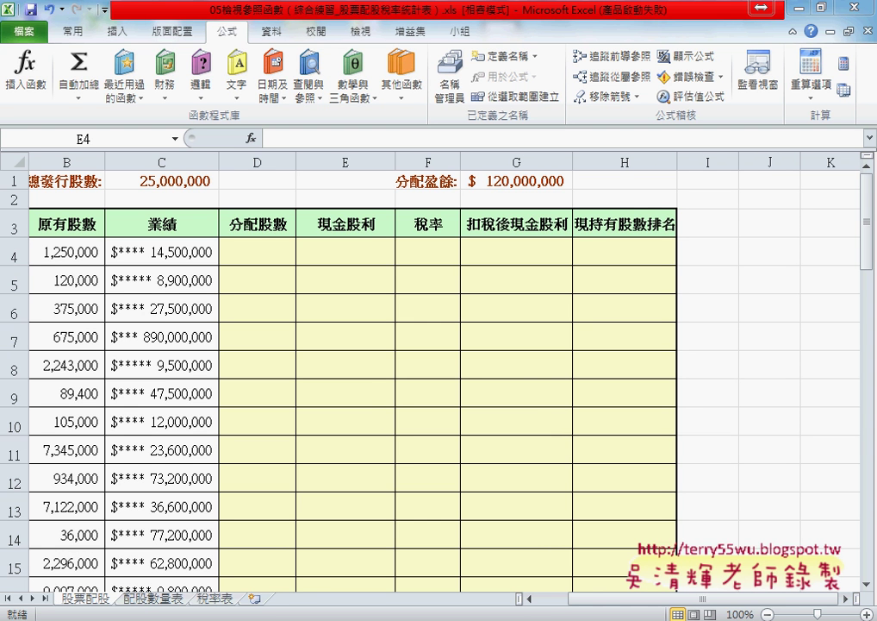
# - Leave the instructions workbook and open the stock dividend exercise workbook
pyautogui.hotkey('ctrl', 'F6')
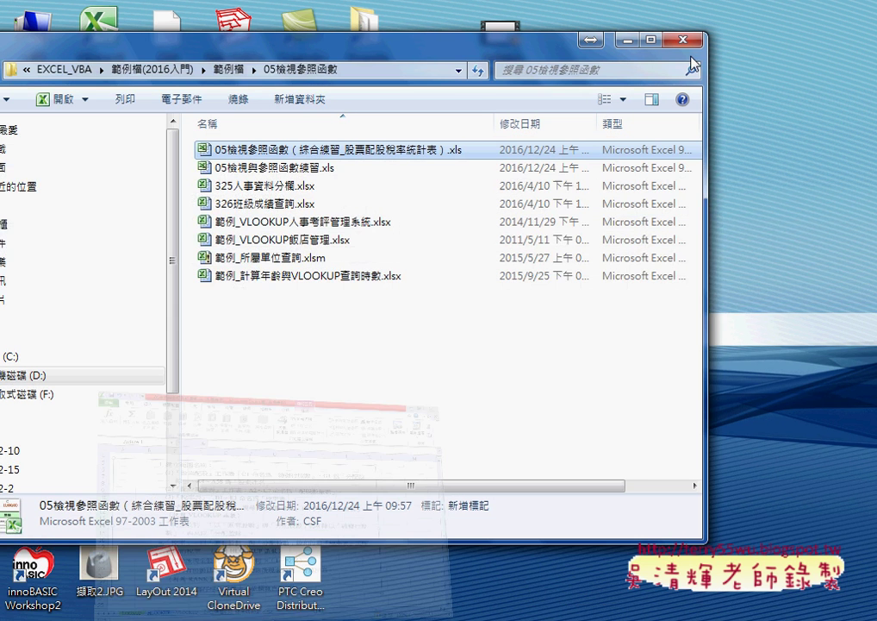
pyautogui.click(781, 7)
pyautogui.doubleClick(337, 149)
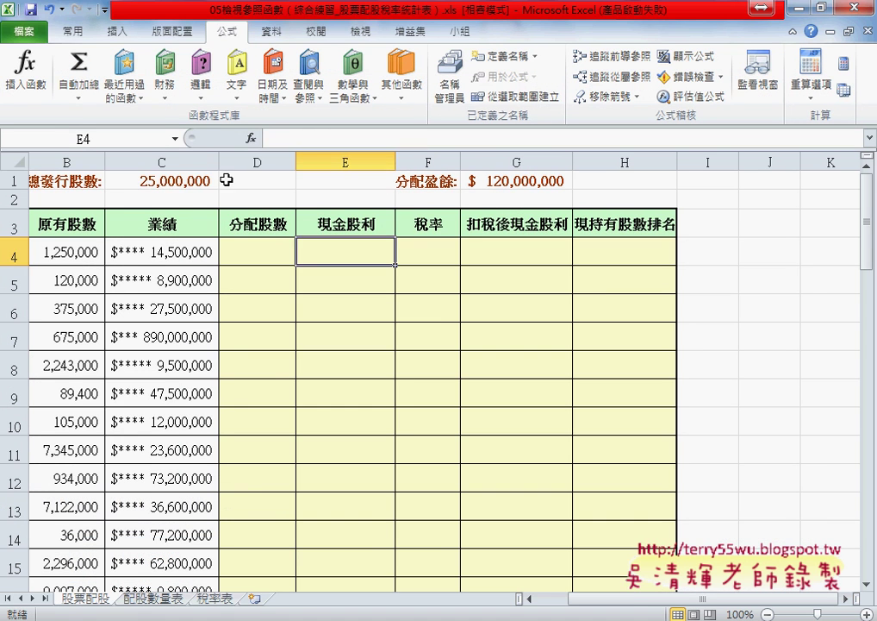
# - Define the name 總發行股數 for cell C1
pyautogui.click(160, 181)
pyautogui.moveTo(637, 600); pyautogui.dragTo(620, 601)
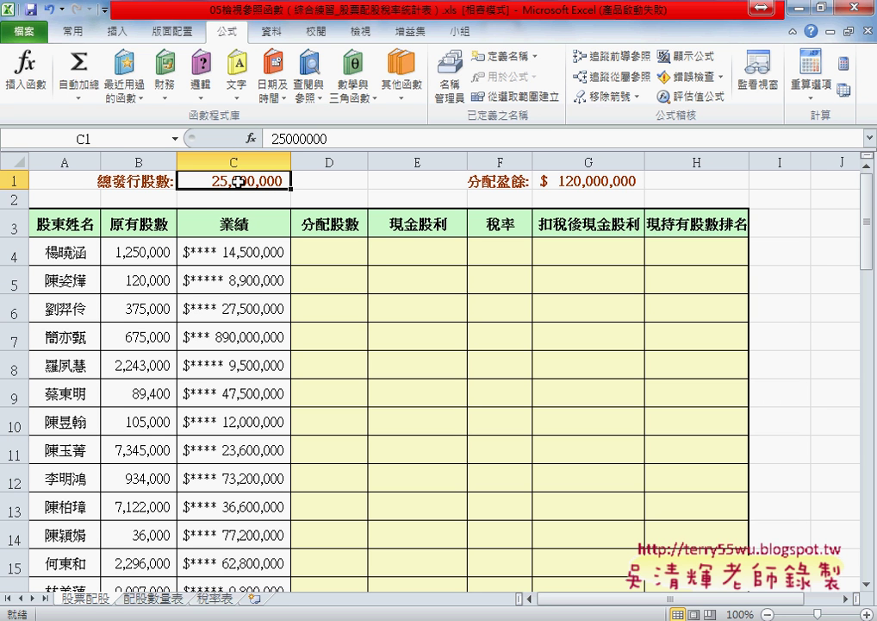
pyautogui.click(106, 140)
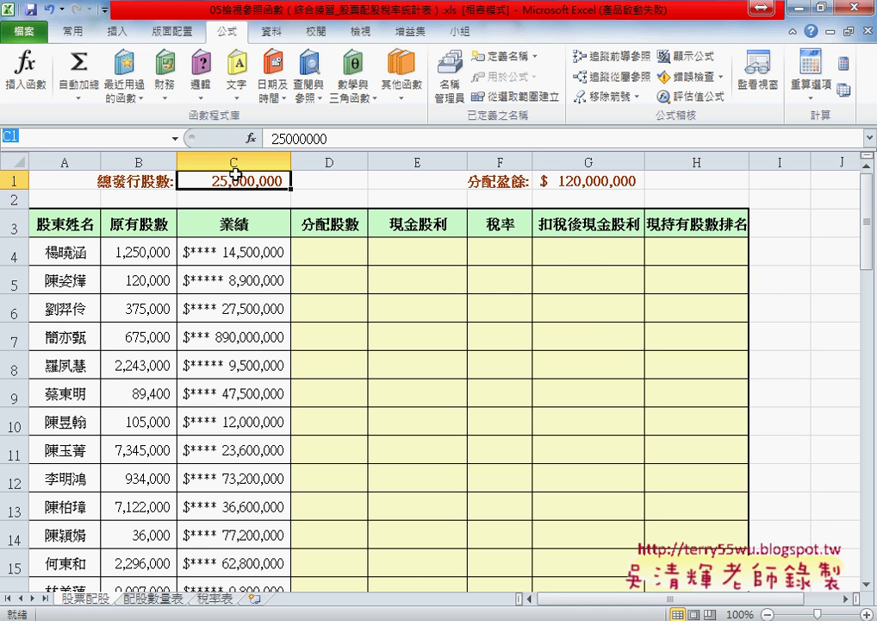
pyautogui.click(500, 57)
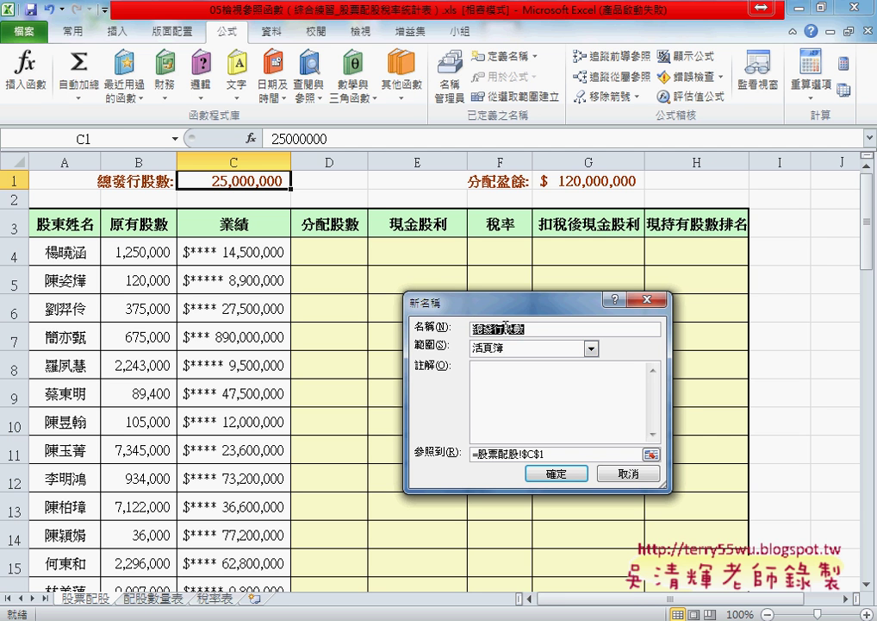
pyautogui.click(556, 473)
# - Define the name 分配盈餘 for cell G1 and confirm it in the Name Box
pyautogui.click(589, 181)
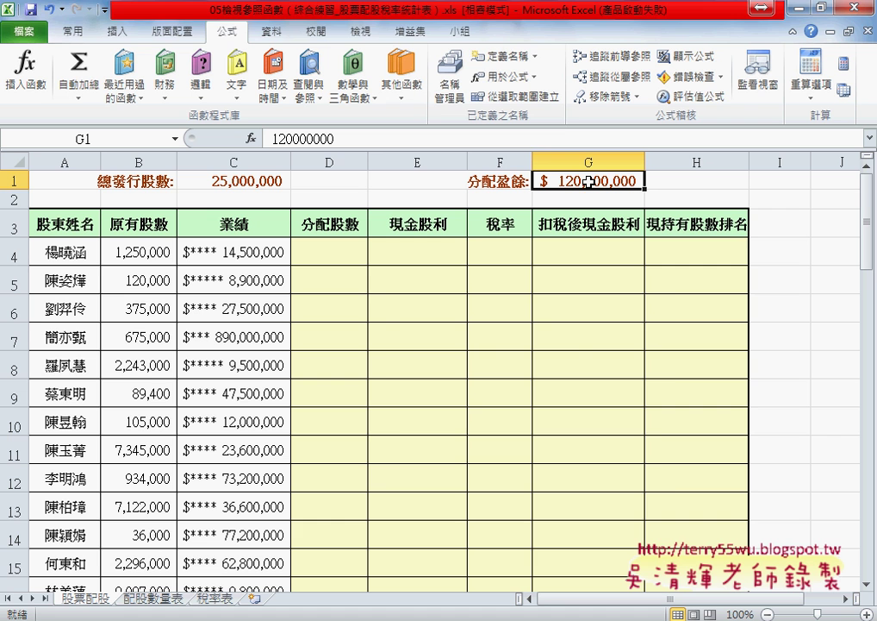
pyautogui.click(504, 56)
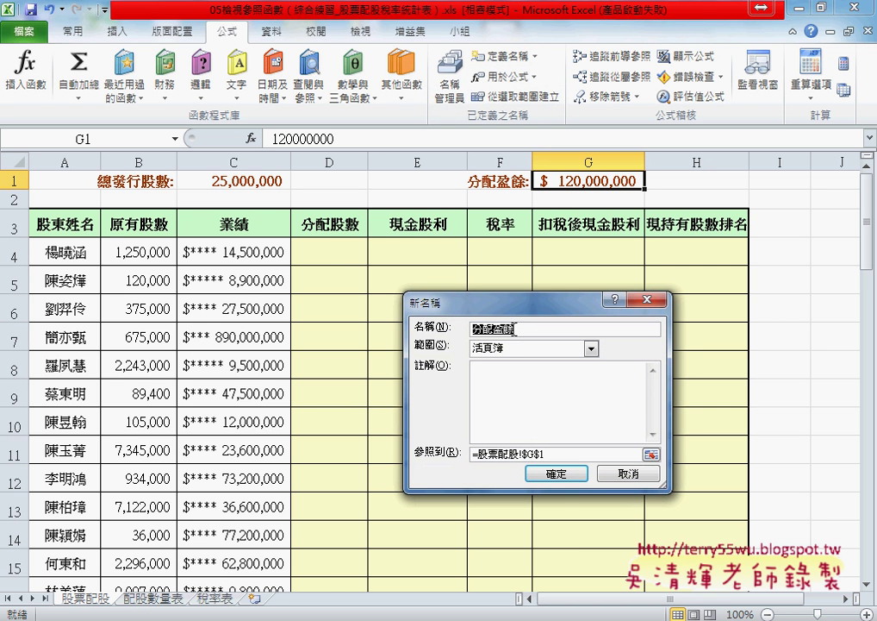
pyautogui.click(566, 479)
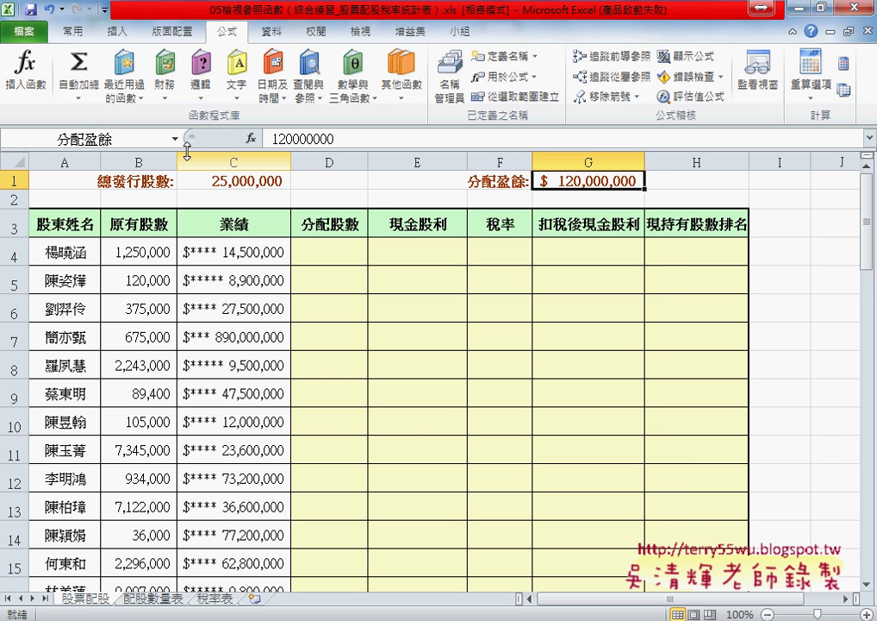
pyautogui.click(100, 140)
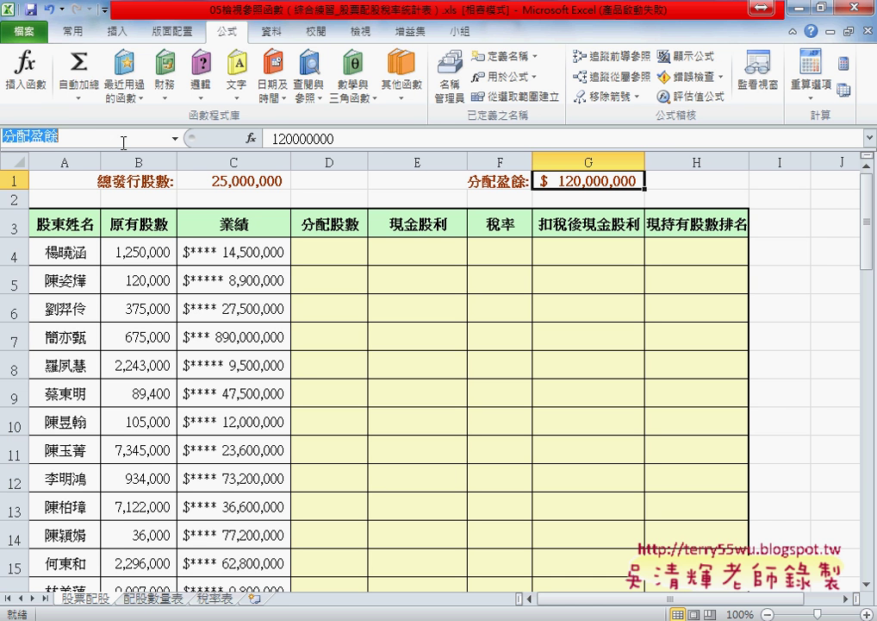
# - Select A3:H58, from the 股東姓名 header down to the table's last row
pyautogui.click(45, 222)
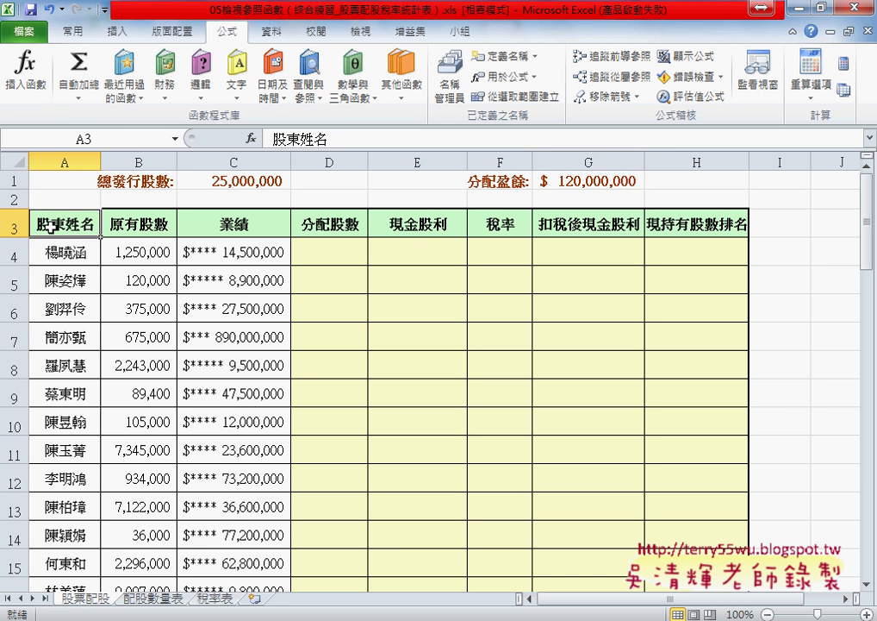
pyautogui.scroll(-3, 66, 265)
pyautogui.scroll(-7, 67, 268)
pyautogui.scroll(-4, 69, 330)
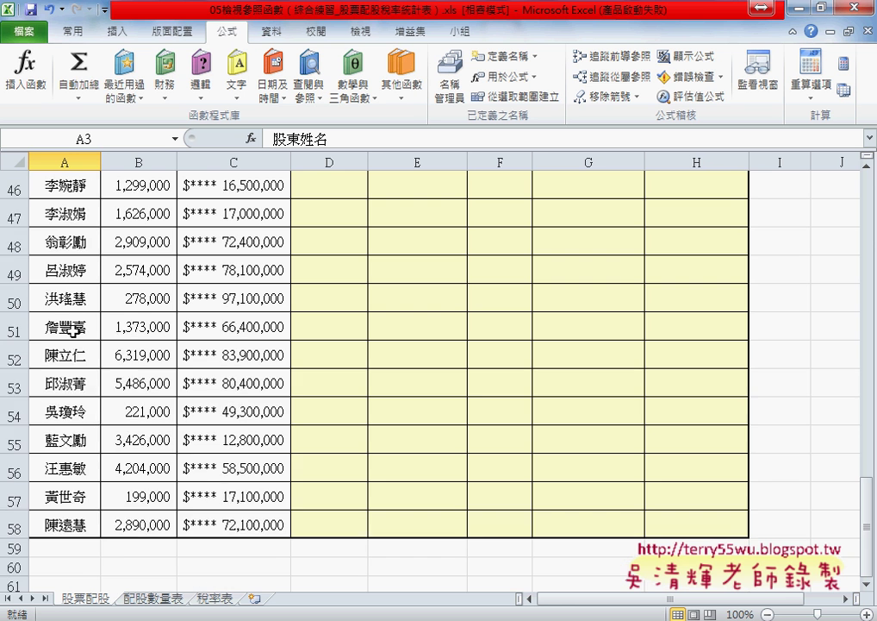
pyautogui.scroll(-2, 73, 274)
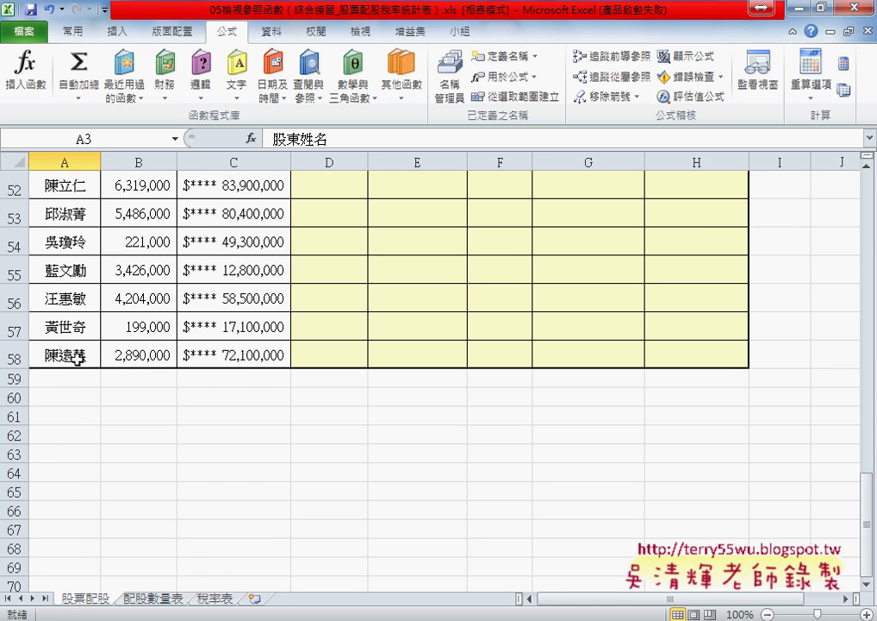
pyautogui.scroll(13, 78, 327)
pyautogui.scroll(4, 69, 327)
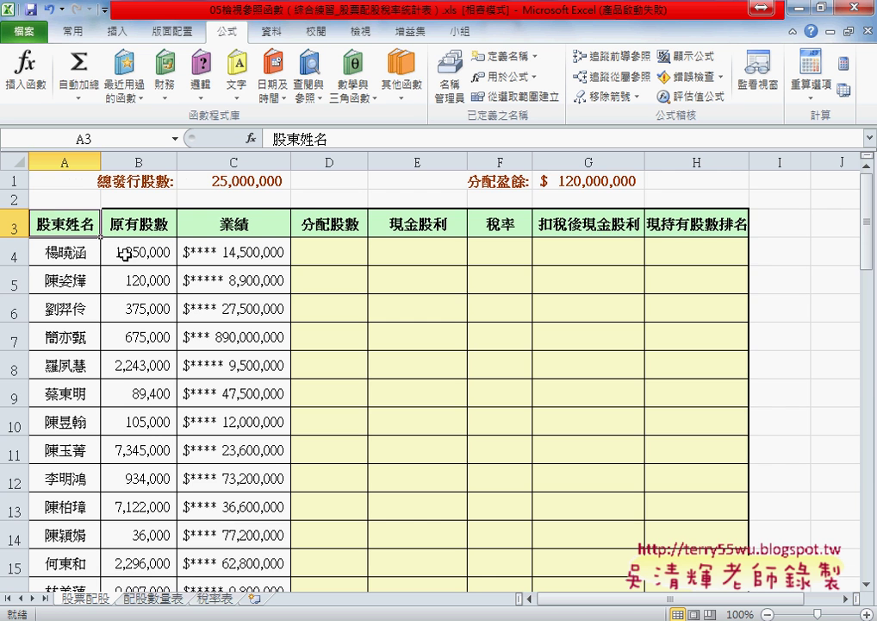
pyautogui.scroll(-7, 349, 305)
pyautogui.scroll(-5, 423, 325)
pyautogui.scroll(-4, 780, 395)
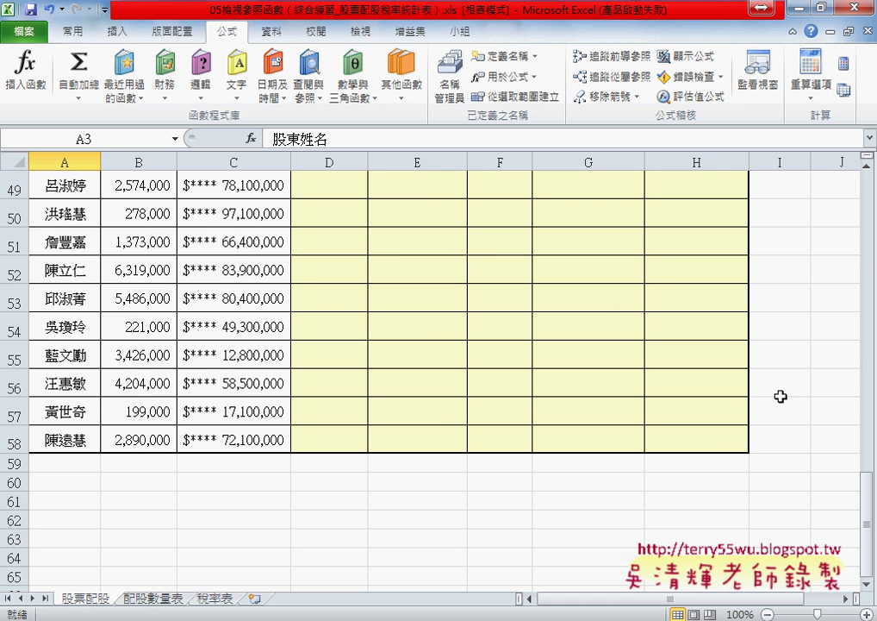
pyautogui.keyDown('shift'); pyautogui.click(723, 442); pyautogui.keyUp('shift')
pyautogui.scroll(7, 715, 439)
pyautogui.scroll(8, 715, 439)
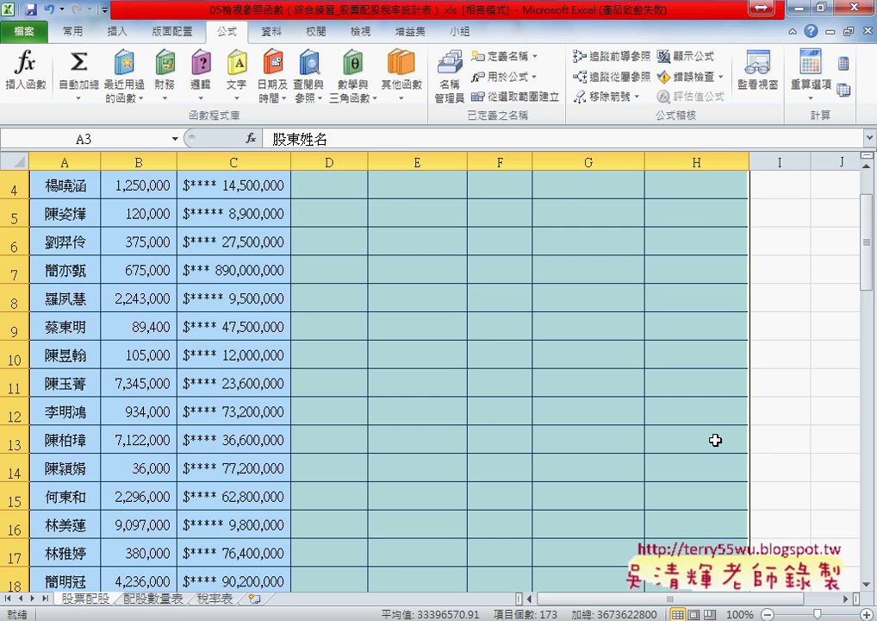
pyautogui.scroll(1, 716, 440)
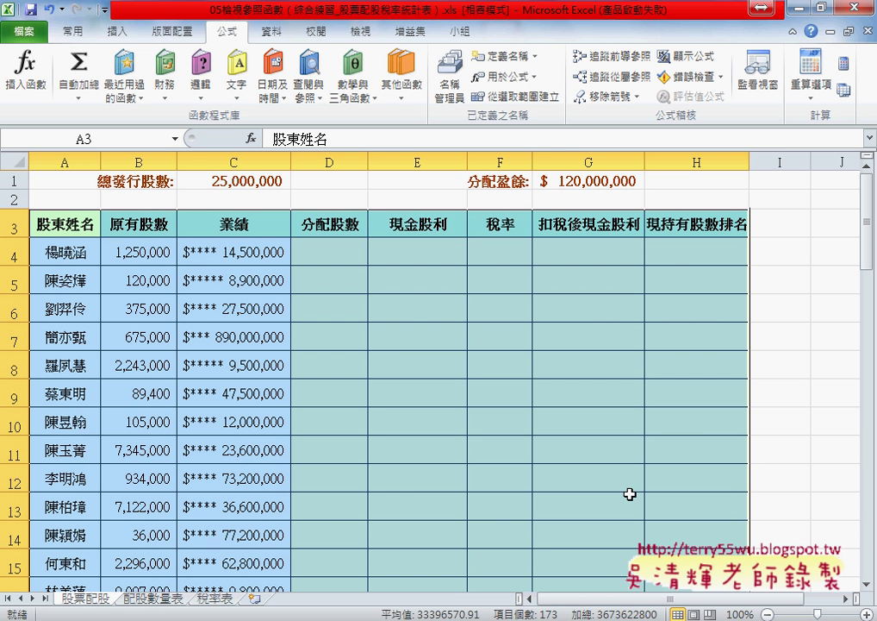
# - Create names for columns A–H from the top row only, then list the defined names
pyautogui.click(518, 96)
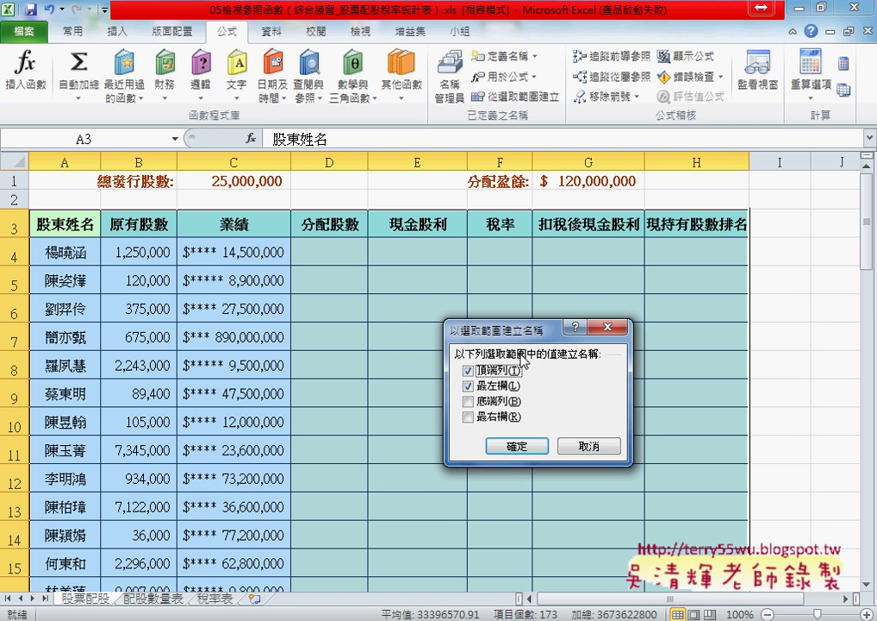
pyautogui.click(468, 386)
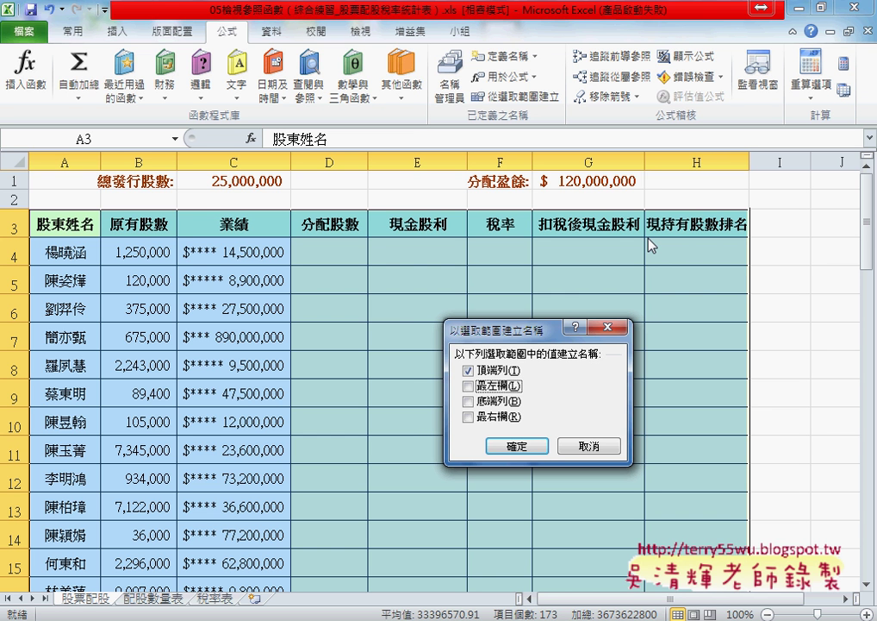
pyautogui.click(524, 446)
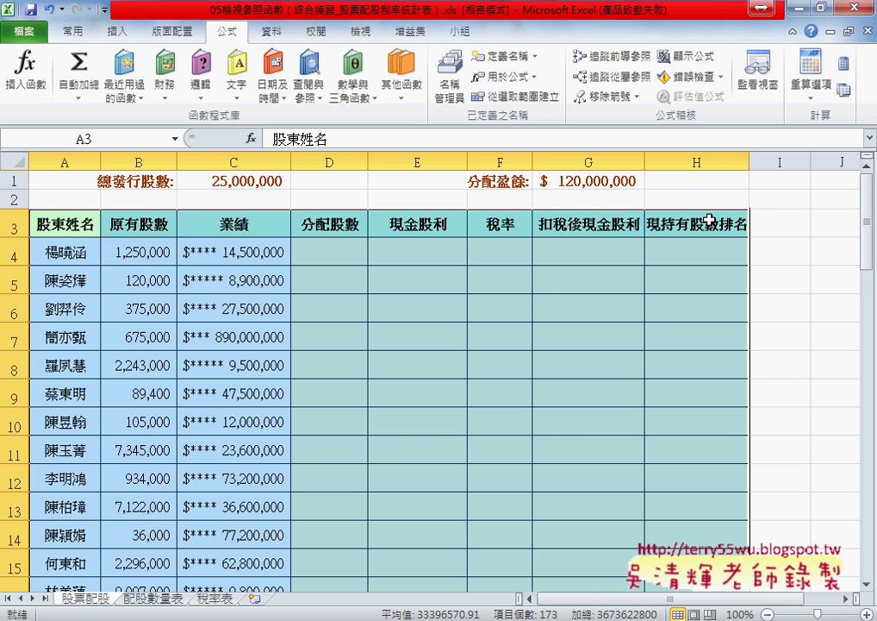
pyautogui.click(449, 86)
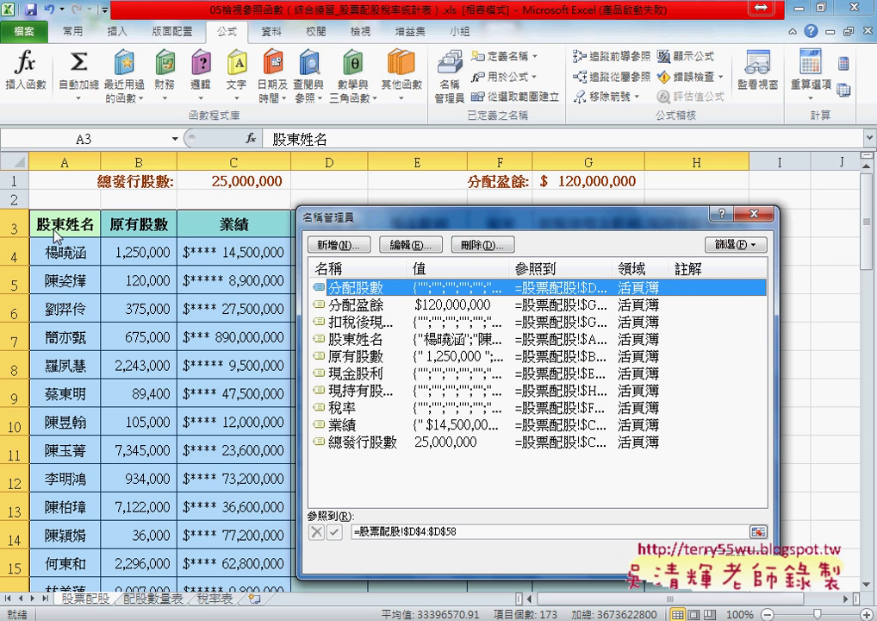
pyautogui.click(355, 340)
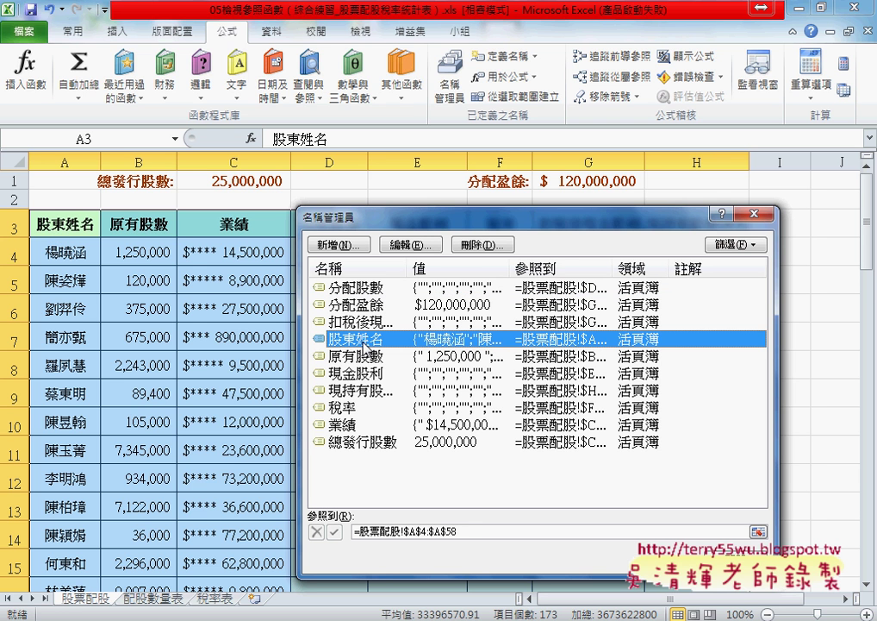
pyautogui.click(466, 534)
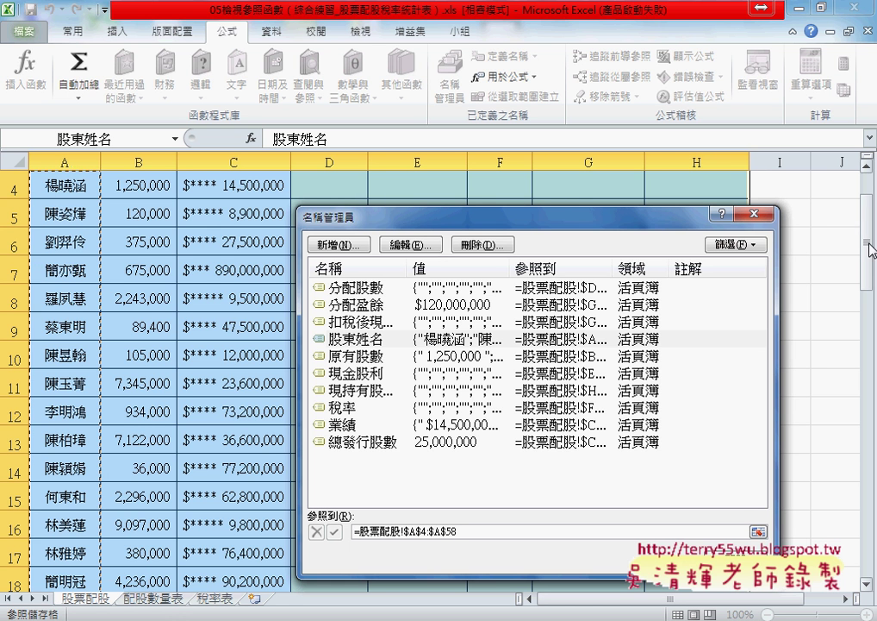
pyautogui.moveTo(867, 249)
pyautogui.mouseDown()
pyautogui.moveTo(867, 228)
pyautogui.moveTo(868, 238)
pyautogui.mouseUp()
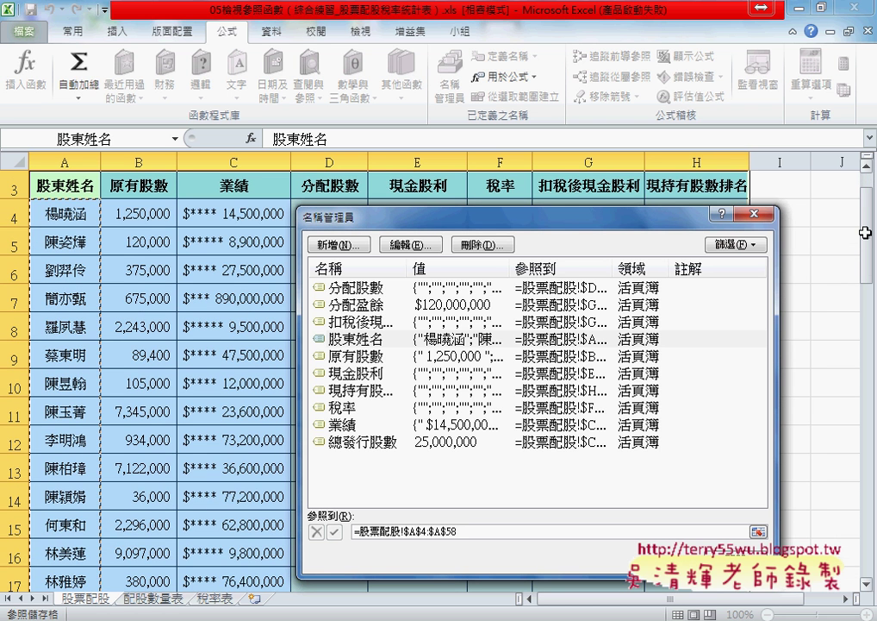
pyautogui.click(352, 358)
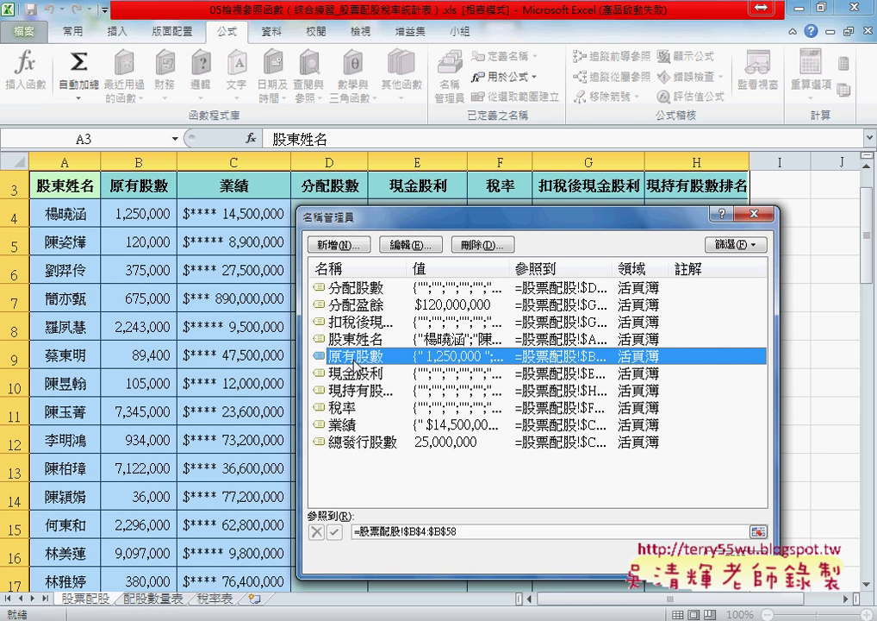
pyautogui.click(475, 532)
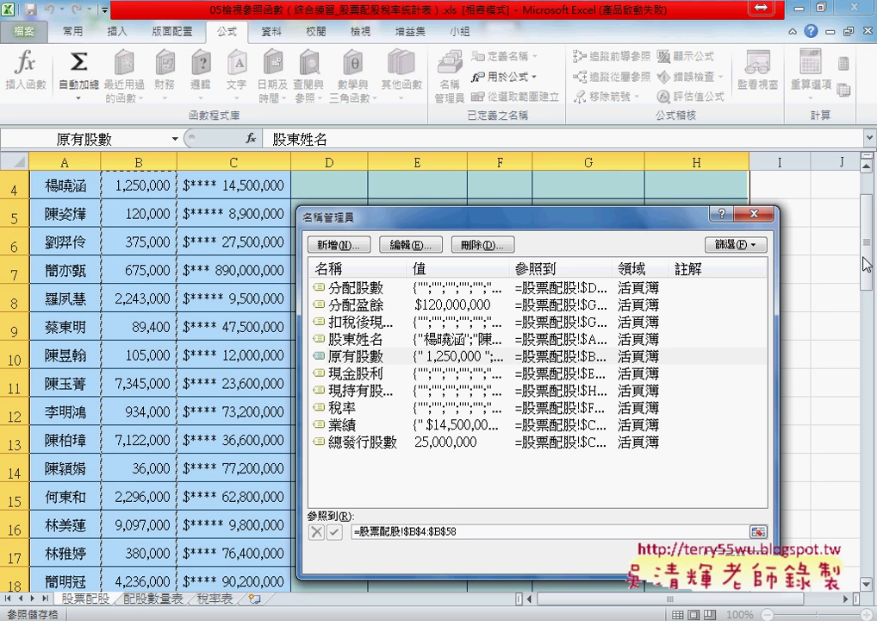
pyautogui.moveTo(868, 263); pyautogui.dragTo(867, 256)
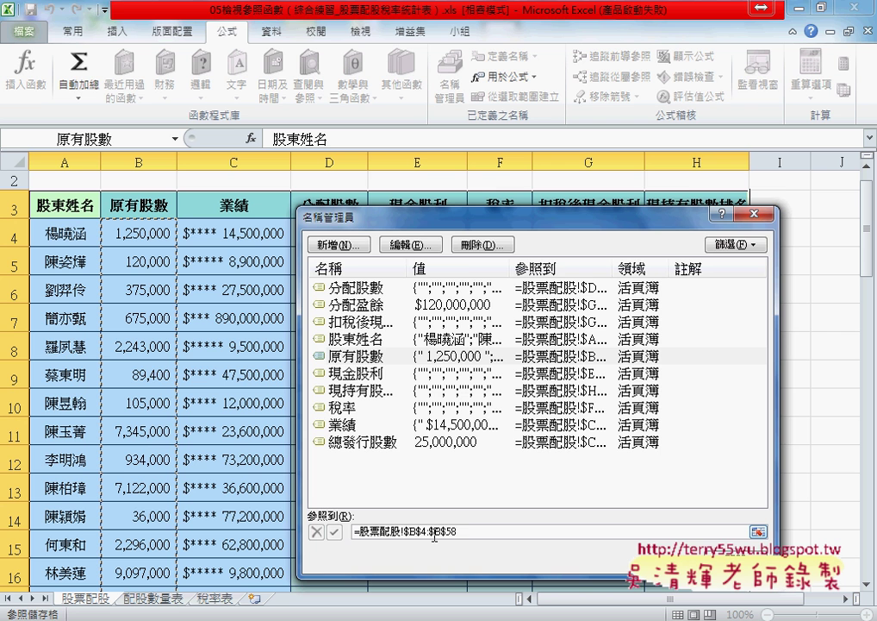
pyautogui.click(759, 213)
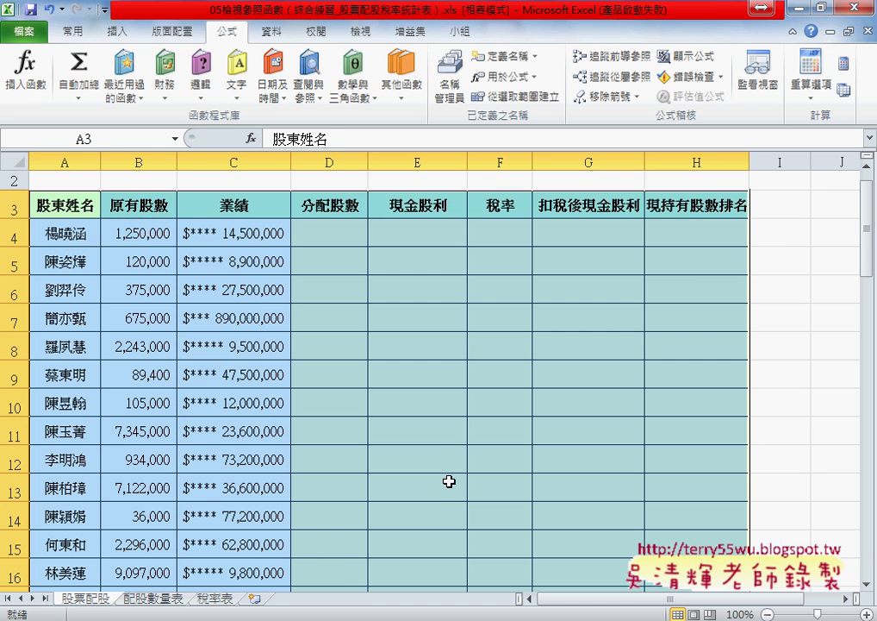
pyautogui.click(159, 598)
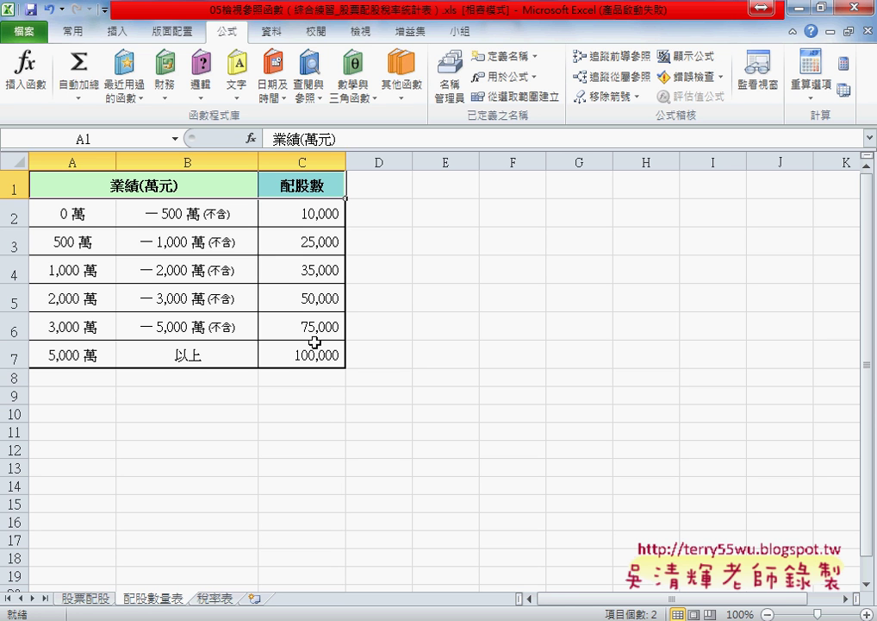
# - On the 配股數量表 sheet, name range A2:C7 配股數量表 through the Name Box
pyautogui.doubleClick(155, 598)
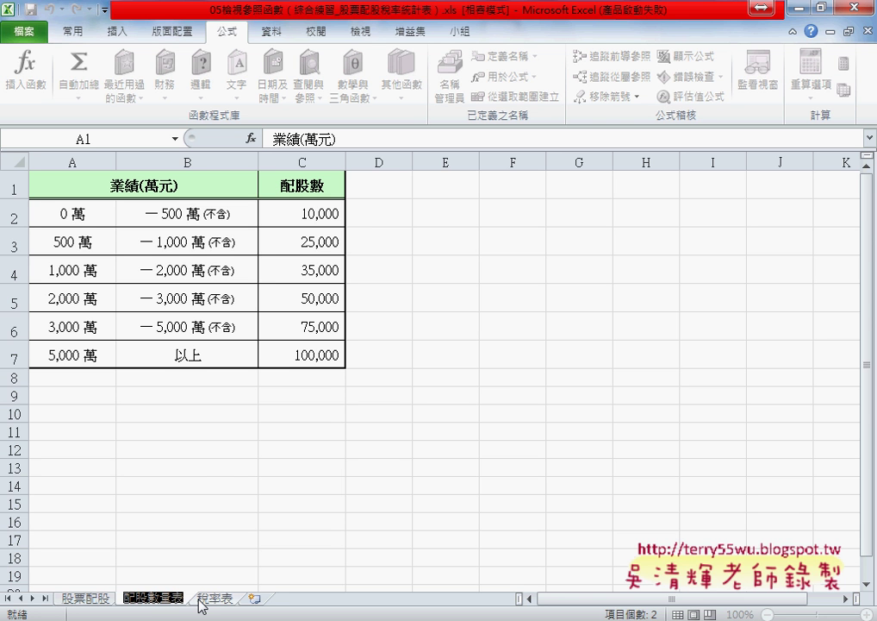
pyautogui.moveTo(71, 213)
pyautogui.mouseDown()
pyautogui.moveTo(156, 242)
pyautogui.moveTo(343, 354)
pyautogui.mouseUp()
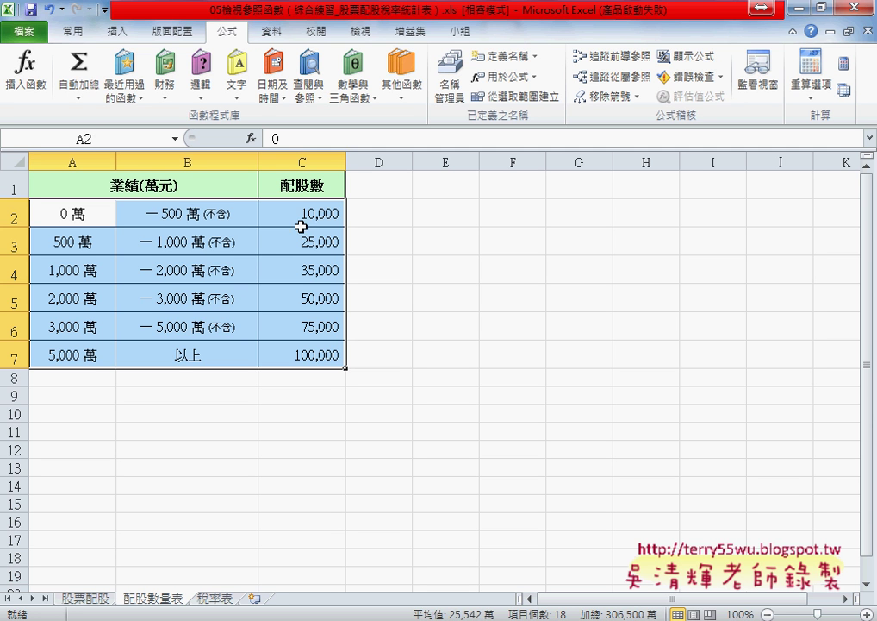
pyautogui.click(114, 140)
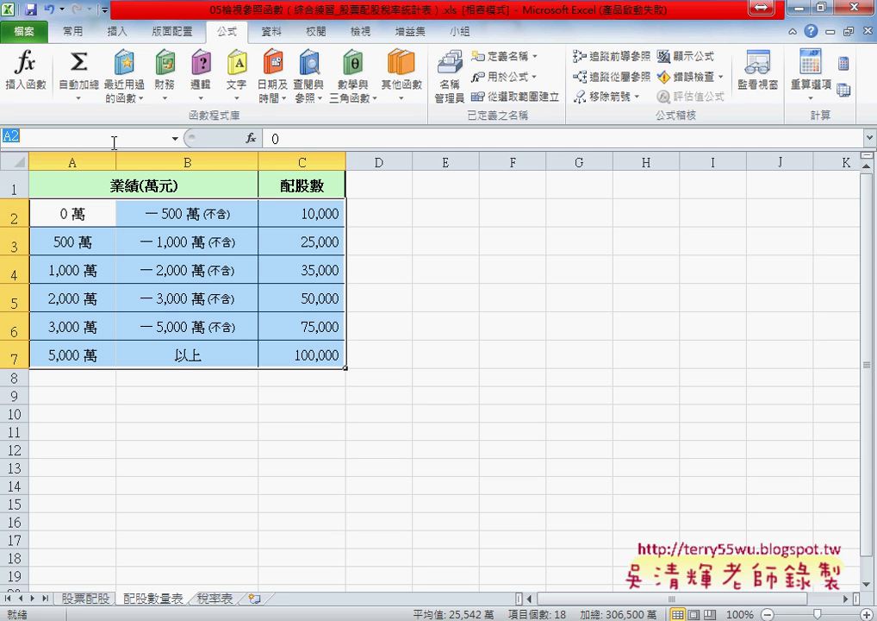
pyautogui.write('配股數量表')
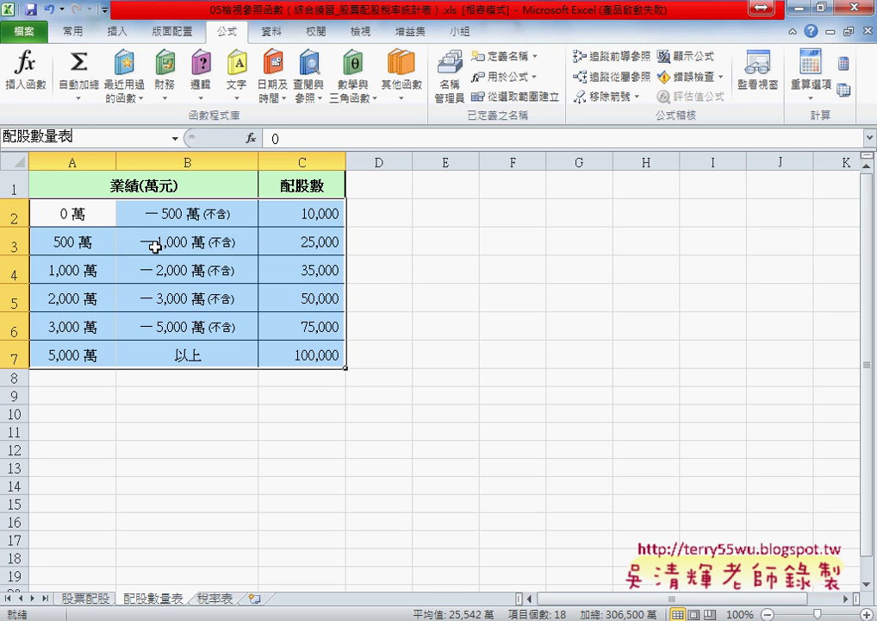
pyautogui.press('Return')
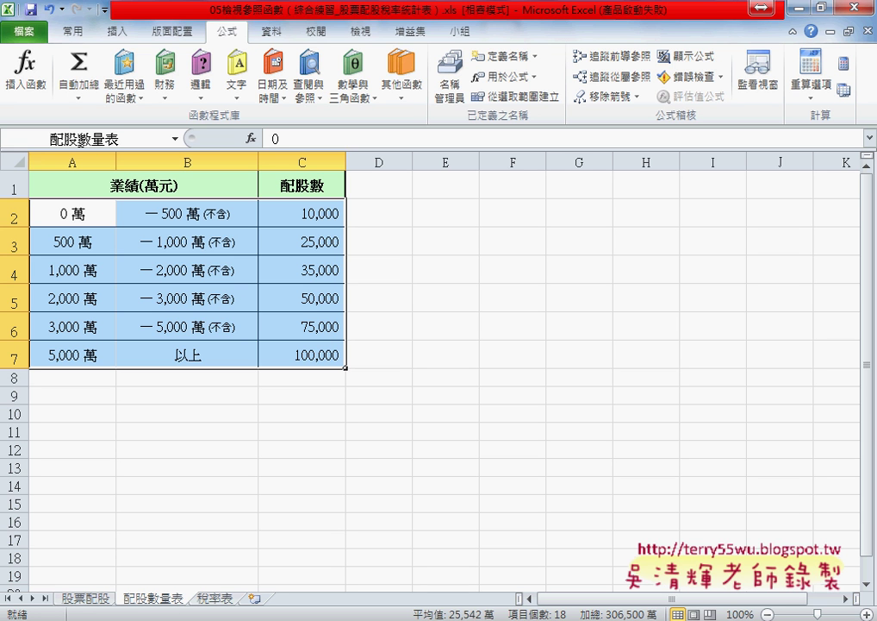
pyautogui.moveTo(74, 219); pyautogui.dragTo(322, 354)
# - On the 稅率表 sheet, name range B1:E3 稅率表 through the Name Box
pyautogui.click(215, 599)
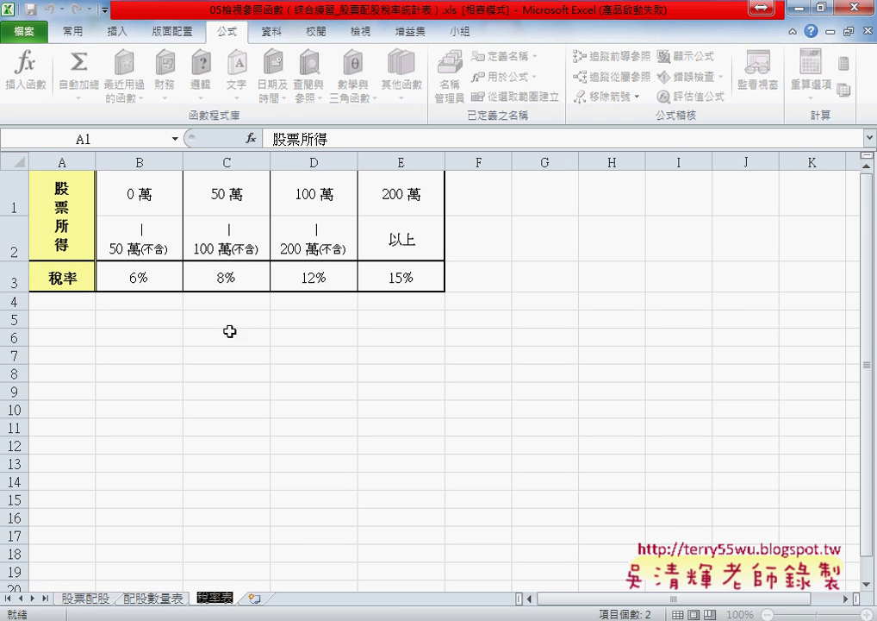
pyautogui.click(141, 186)
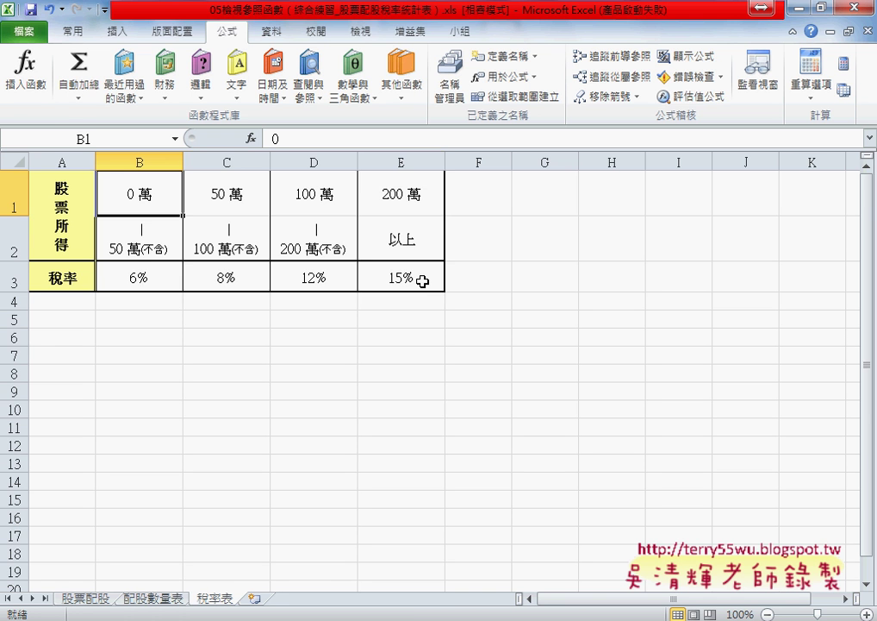
pyautogui.keyDown('shift'); pyautogui.click(422, 281); pyautogui.keyUp('shift')
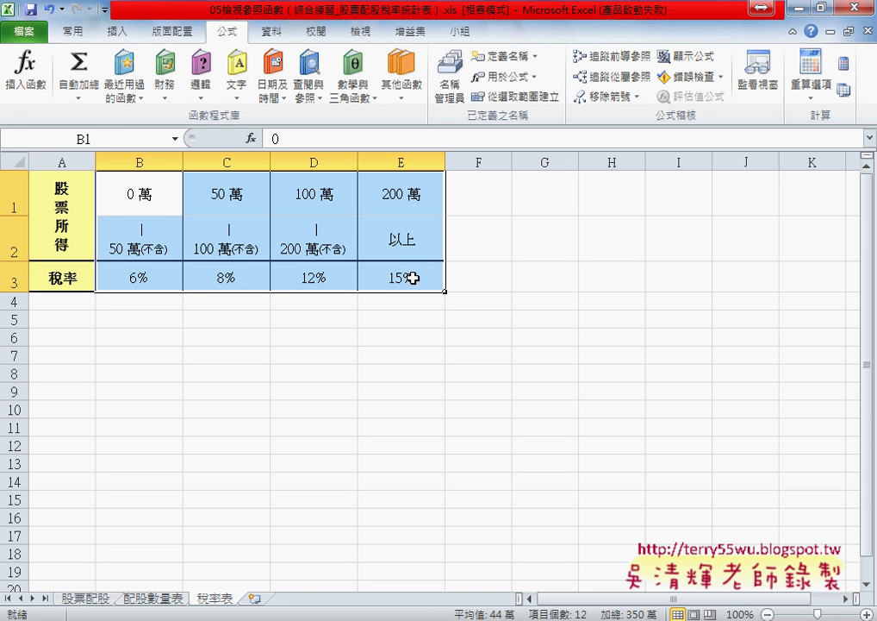
pyautogui.click(116, 138)
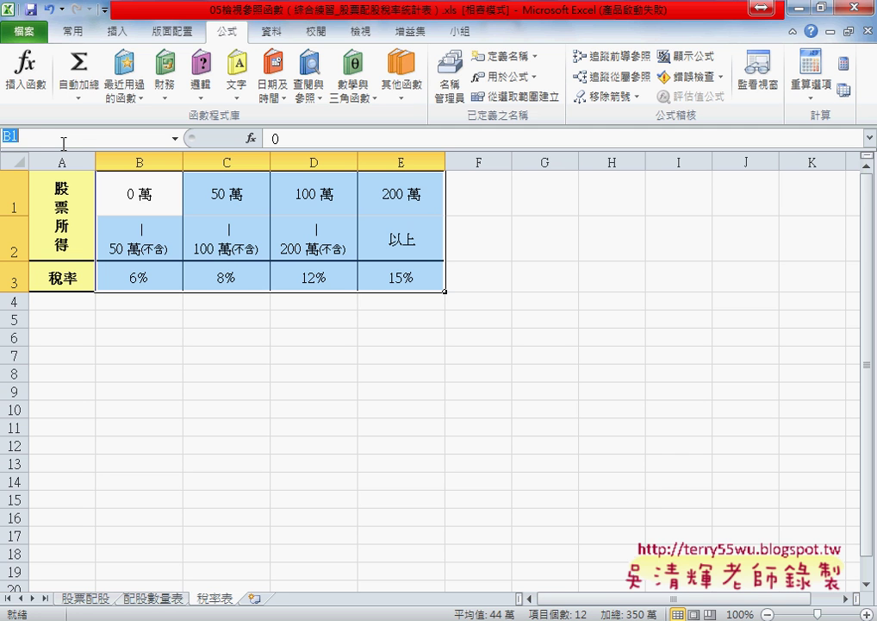
pyautogui.write('稅率表')
pyautogui.press('Return')
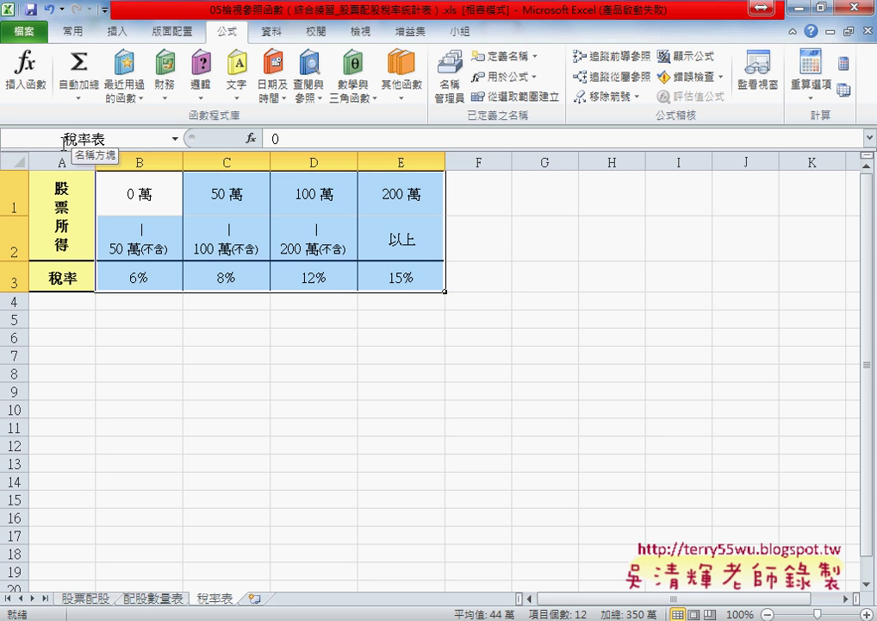
# - Check the performance value in C4 on 股票配股, then highlight lower bounds A2:A7 on 配股數量表
pyautogui.click(87, 597)
pyautogui.click(333, 233)
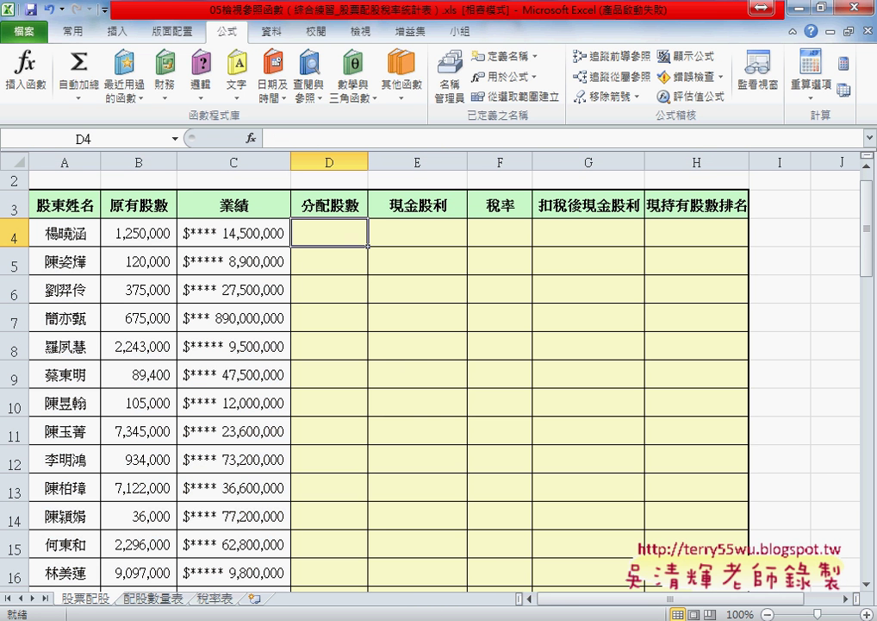
pyautogui.click(237, 238)
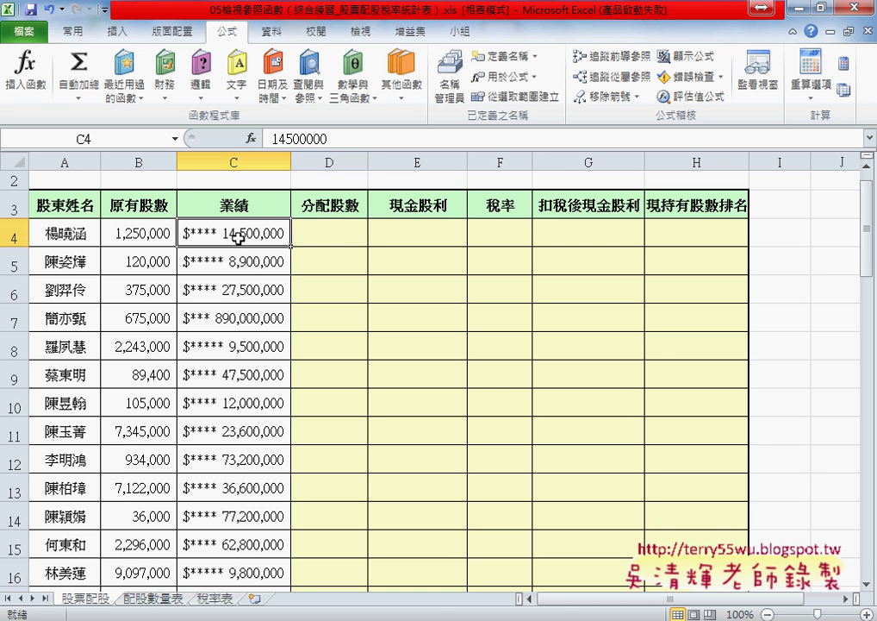
pyautogui.click(143, 598)
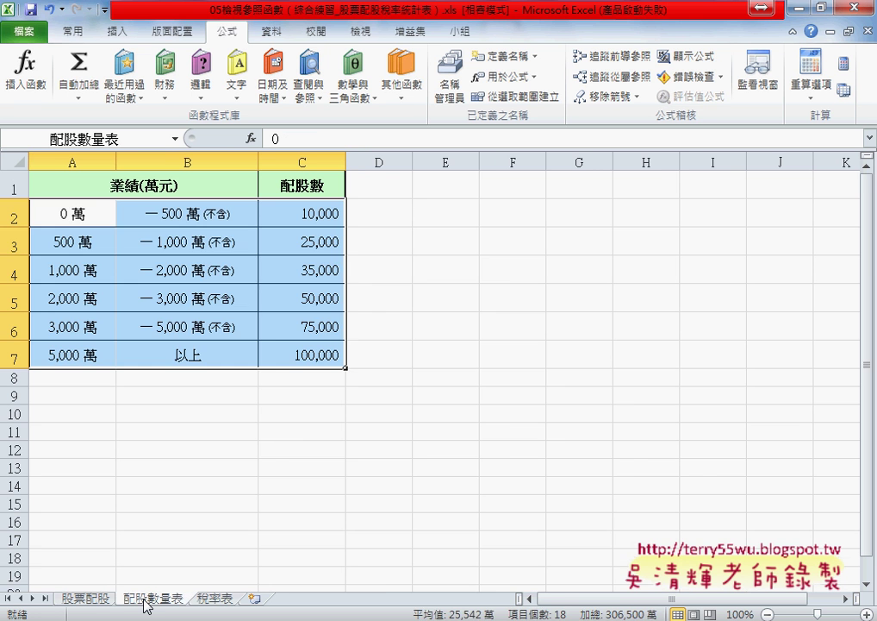
pyautogui.click(73, 214)
pyautogui.moveTo(72, 215); pyautogui.dragTo(86, 355)
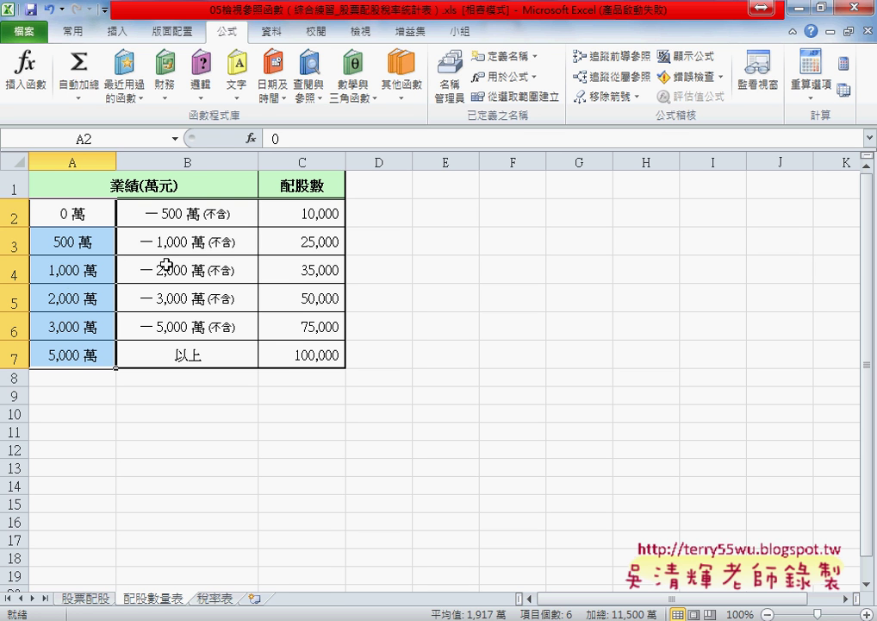
# - Trace the 1,000萬–2,000萬 bracket to its 35,000-share allotment, then return to 股票配股
pyautogui.moveTo(56, 271); pyautogui.dragTo(290, 276)
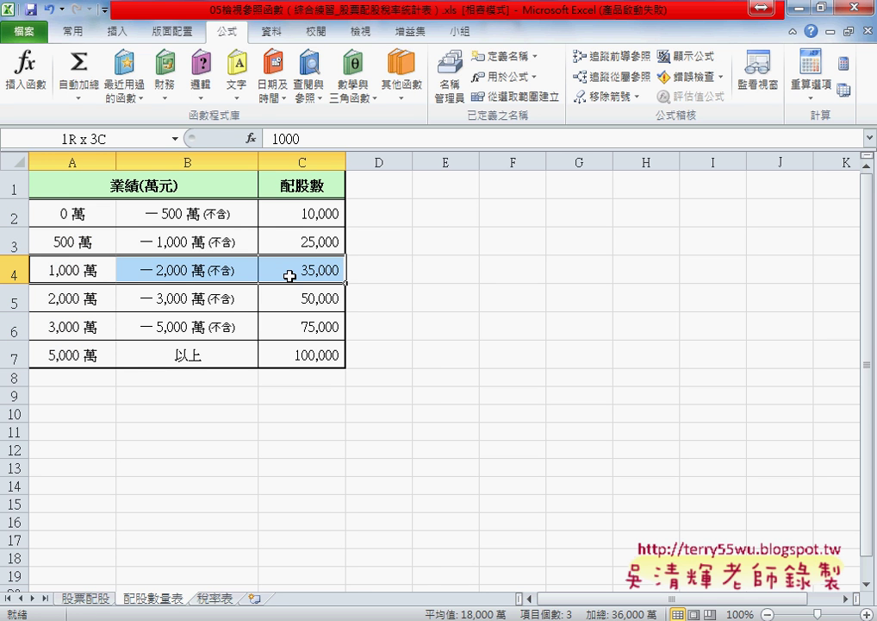
pyautogui.click(55, 272)
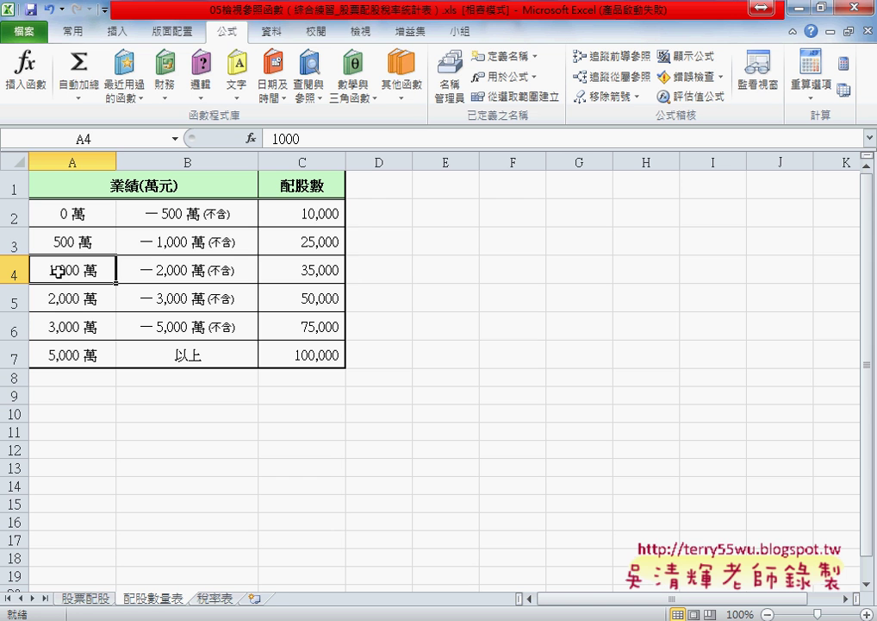
pyautogui.click(76, 300)
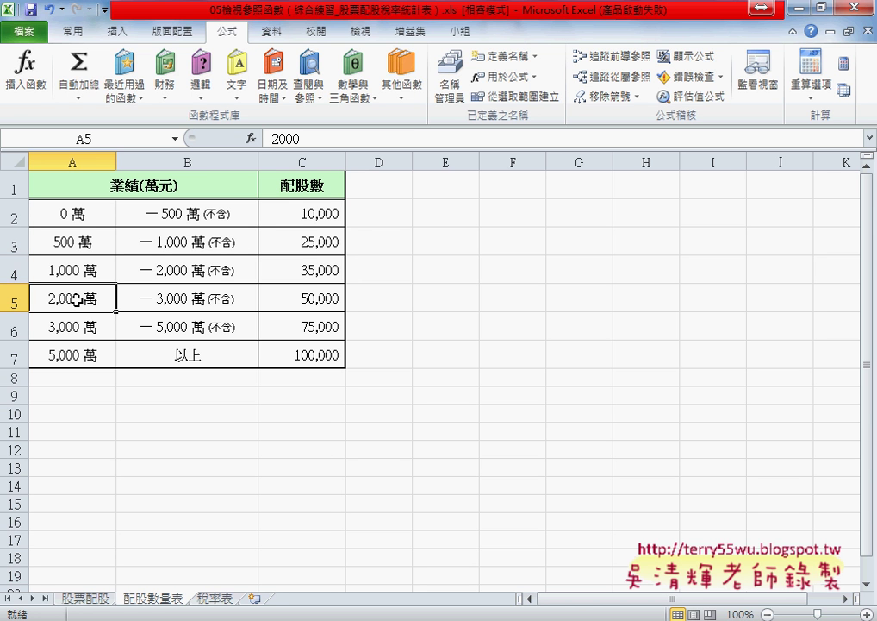
pyautogui.moveTo(73, 269); pyautogui.dragTo(221, 264)
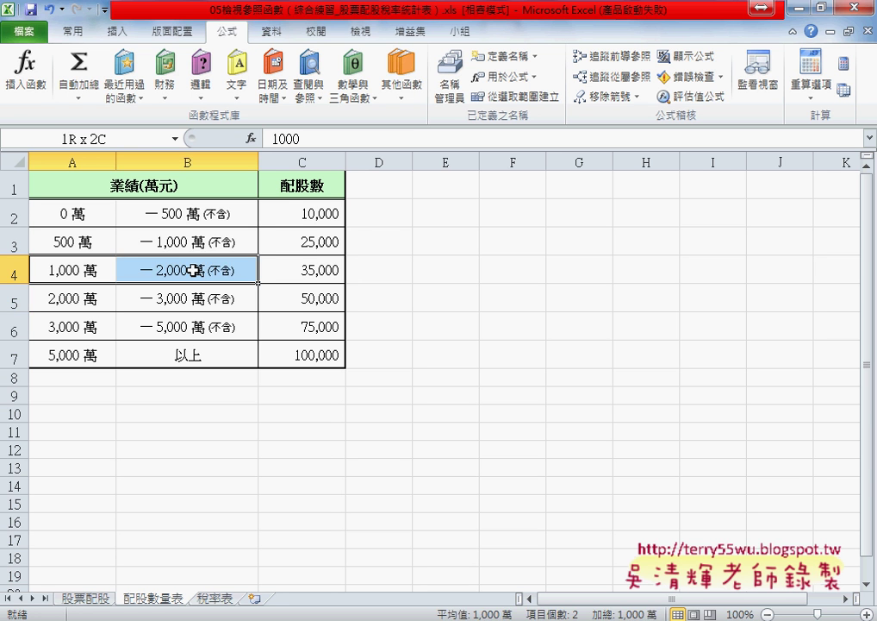
pyautogui.click(274, 268)
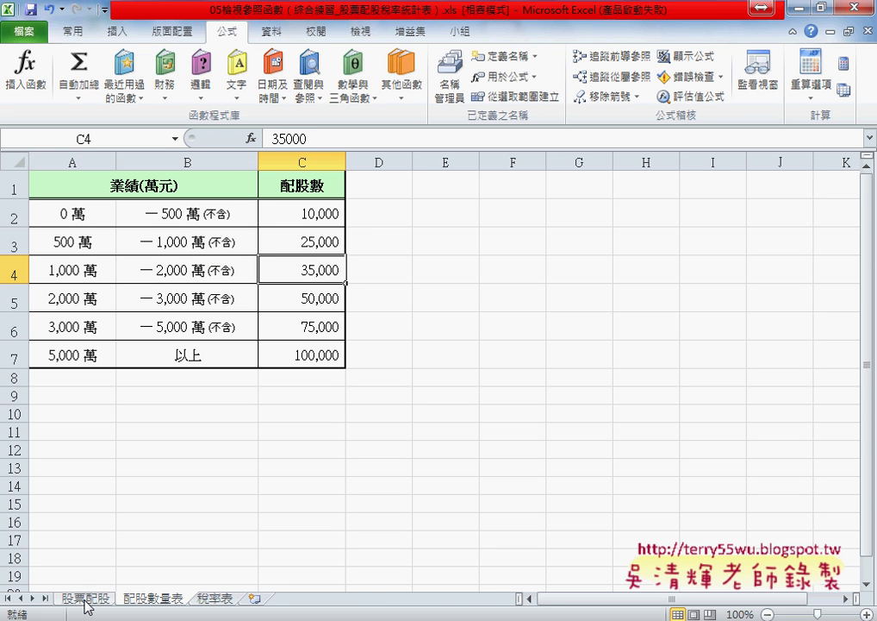
pyautogui.click(126, 188)
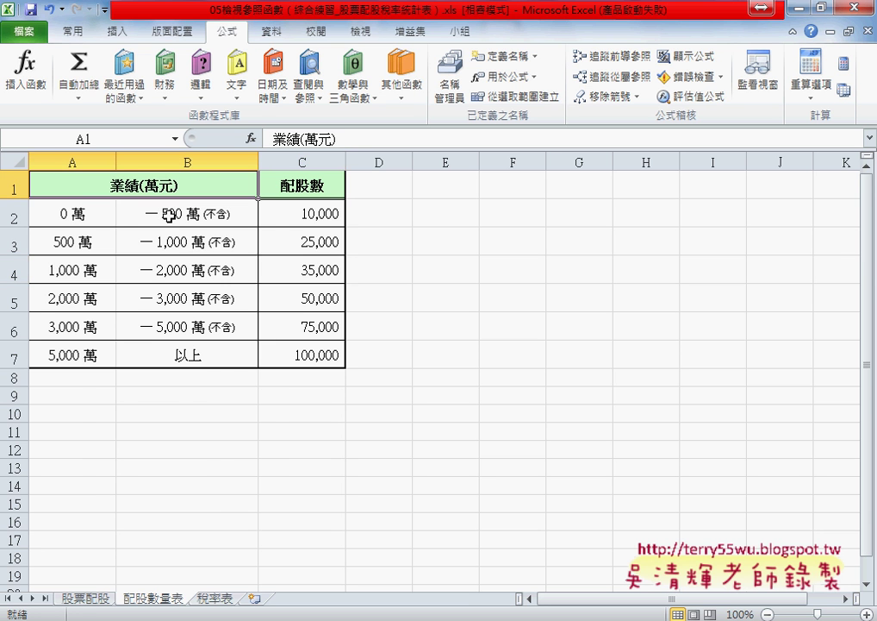
pyautogui.click(85, 597)
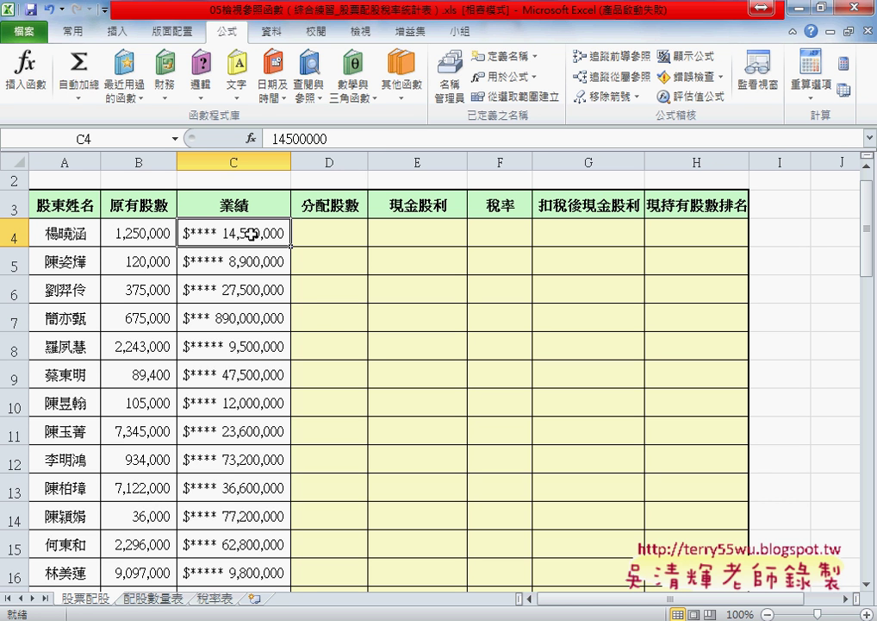
# - Insert VLOOKUP into D4 from the 檢視與參照 category through Insert Function
pyautogui.click(339, 232)
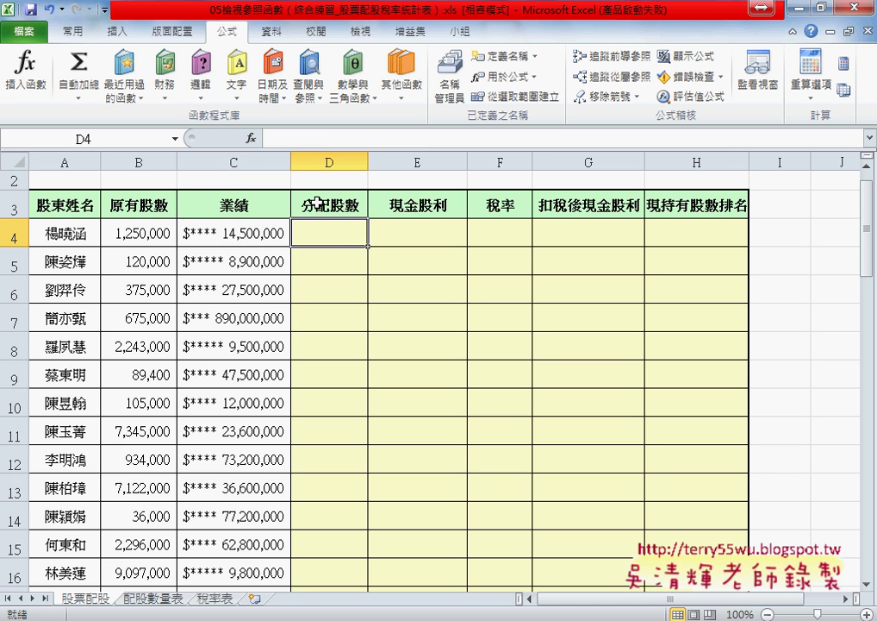
pyautogui.click(252, 138)
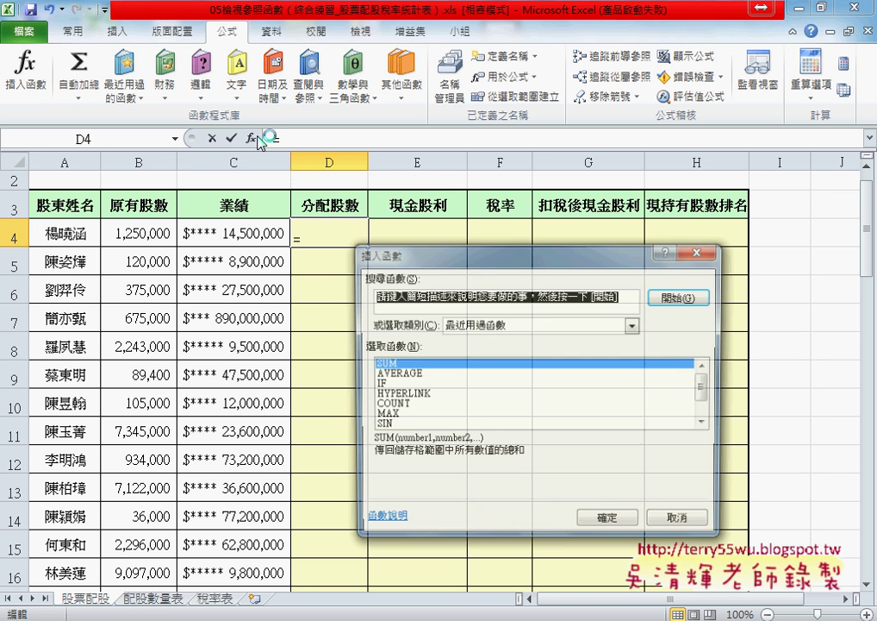
pyautogui.click(489, 326)
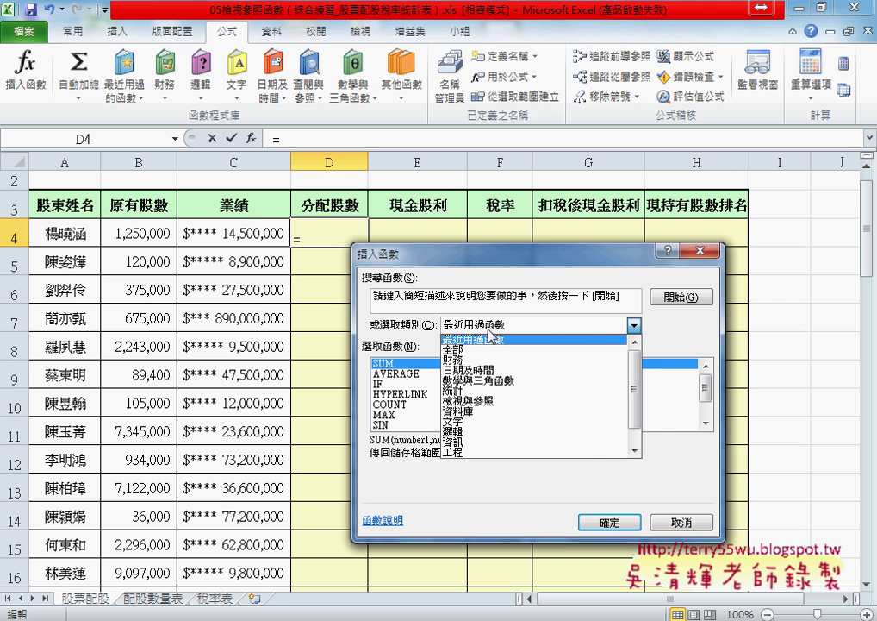
pyautogui.click(483, 401)
pyautogui.scroll(-5, 714, 380)
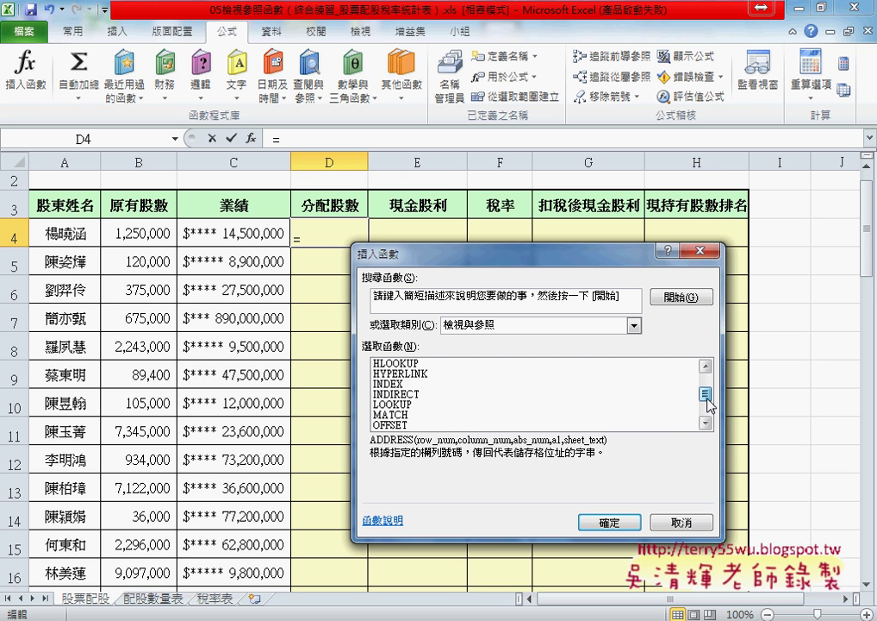
pyautogui.click(426, 425)
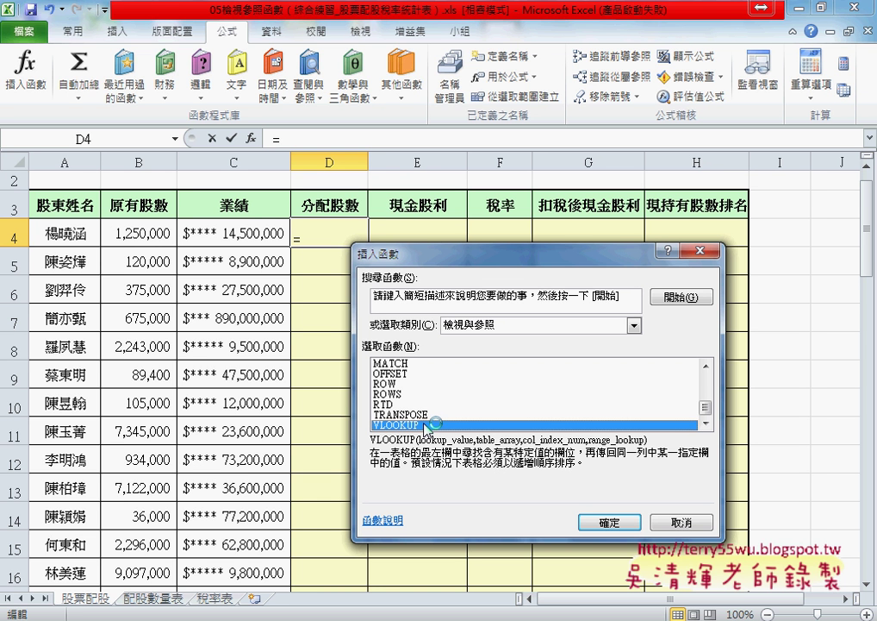
pyautogui.click(595, 524)
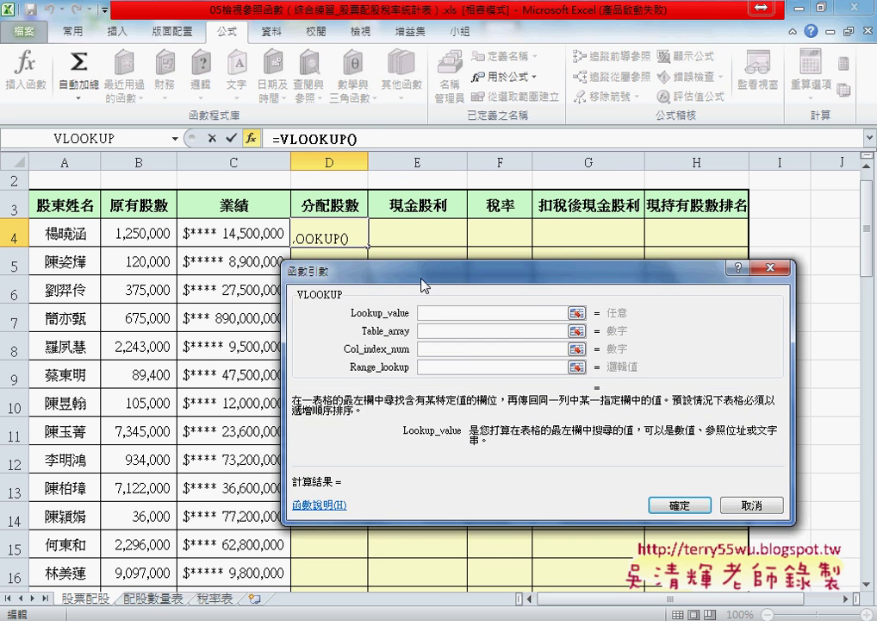
# - Enter C4/10000 as VLOOKUP's Lookup_value and bring up the defined names for Table_array with F3
pyautogui.moveTo(343, 295); pyautogui.dragTo(449, 224)
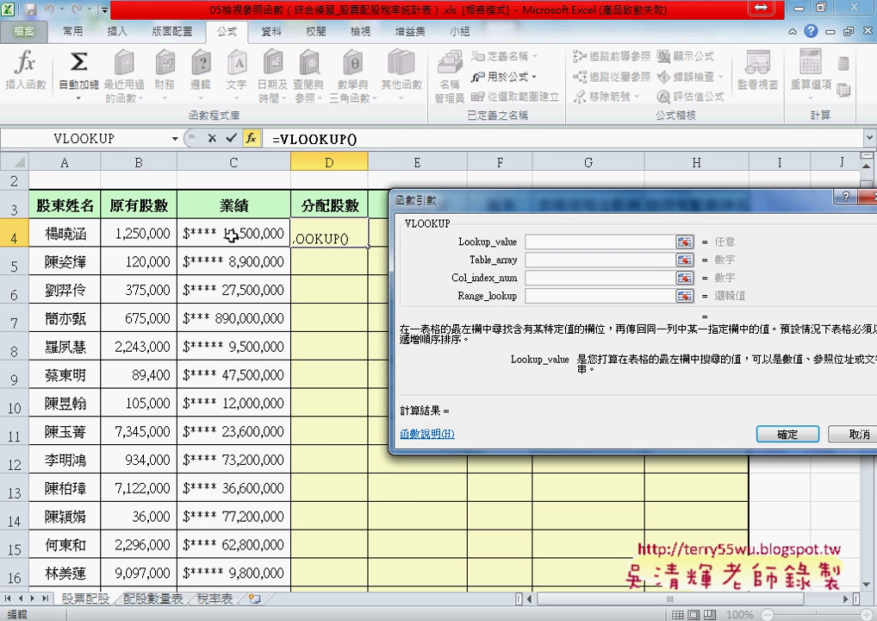
pyautogui.click(231, 234)
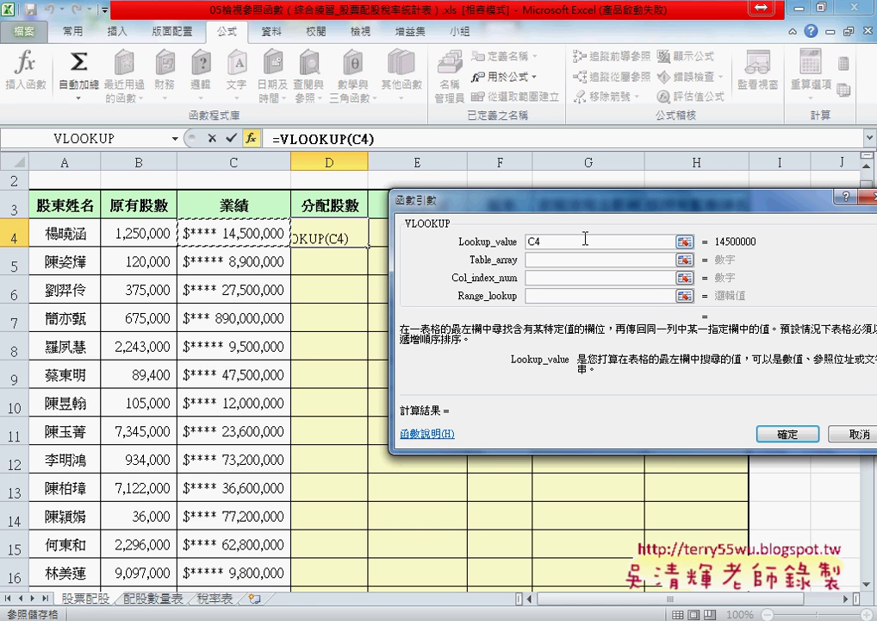
pyautogui.write('/')
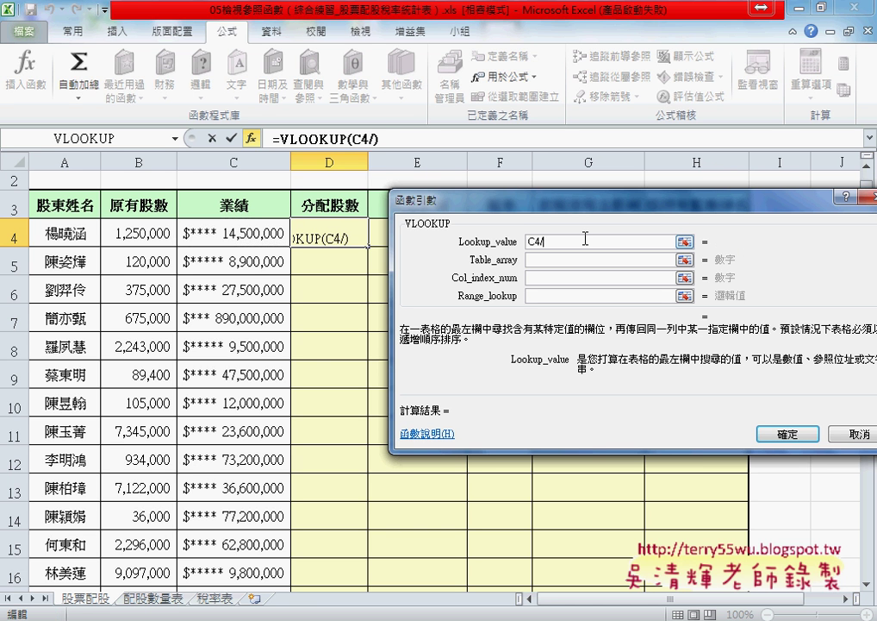
pyautogui.write('1000')
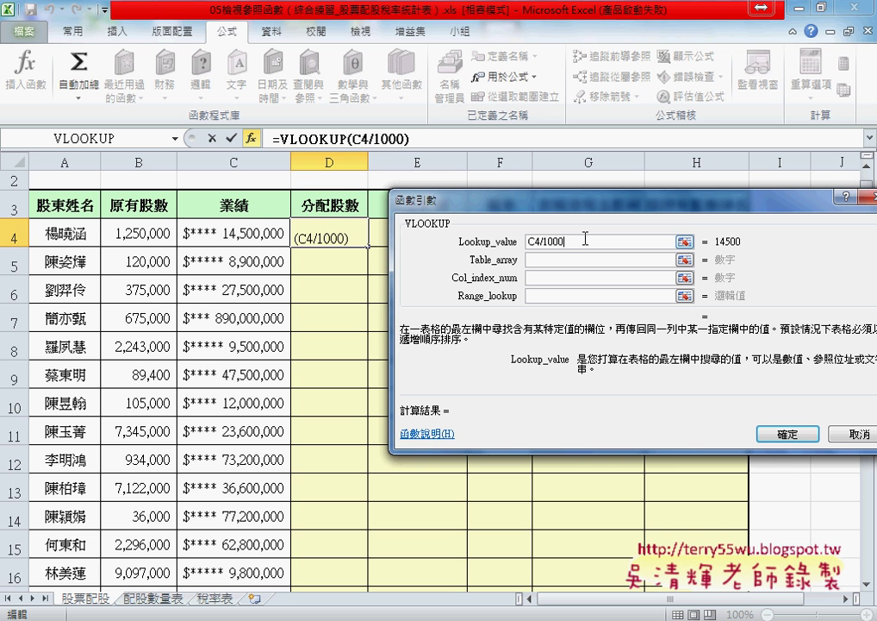
pyautogui.write('0')
pyautogui.click(576, 260)
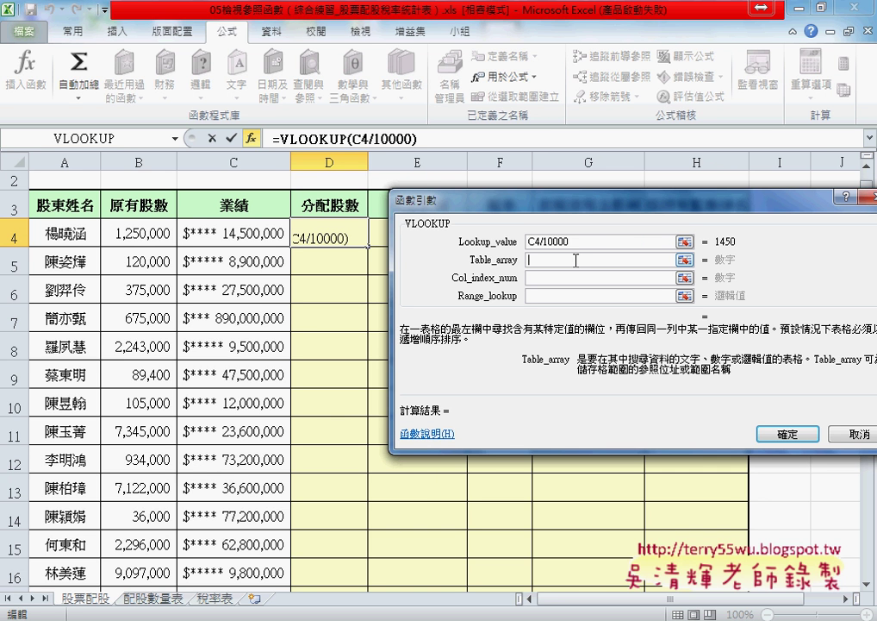
pyautogui.press('F3')
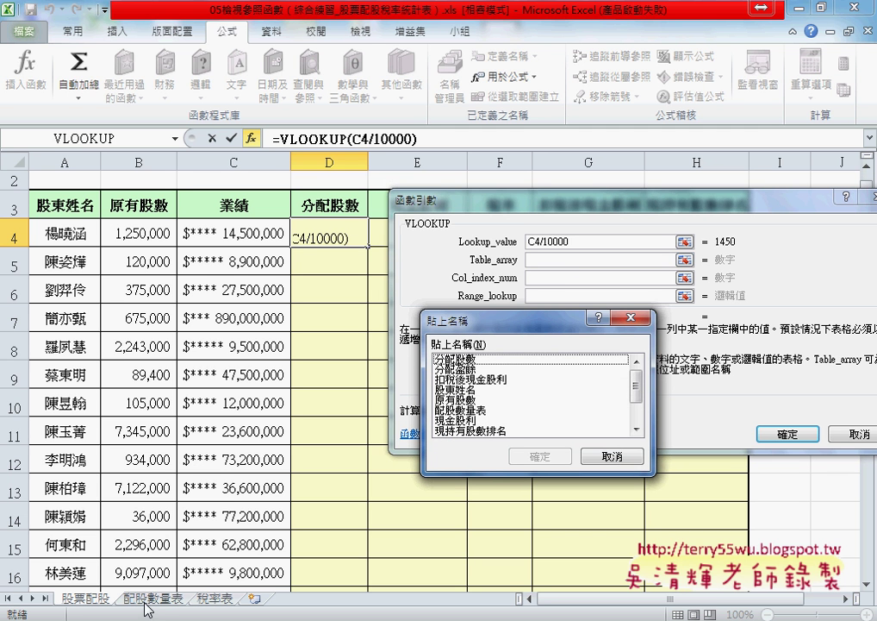
# - Set Table_array to the named range 配股數量表 and review that share table's contents
pyautogui.click(475, 412)
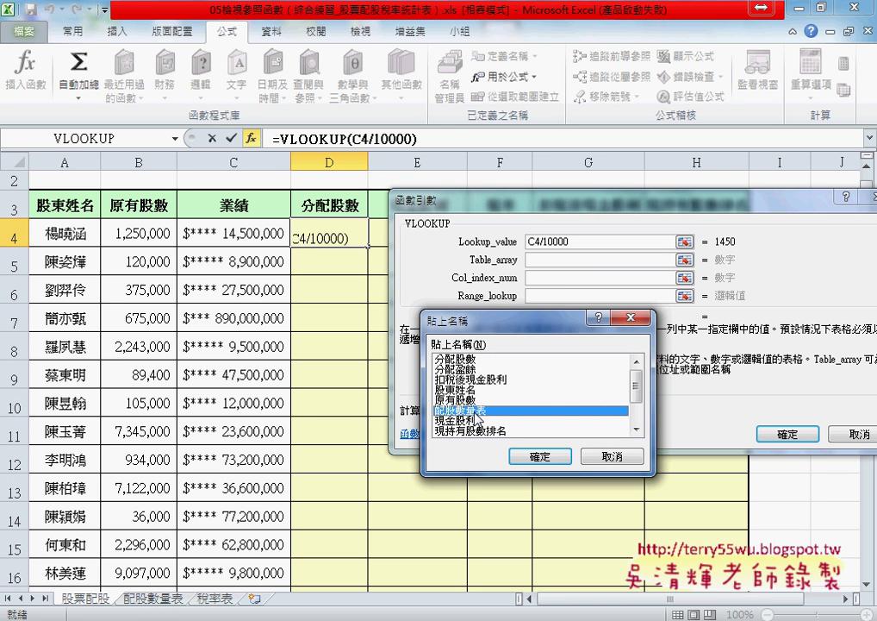
pyautogui.click(543, 456)
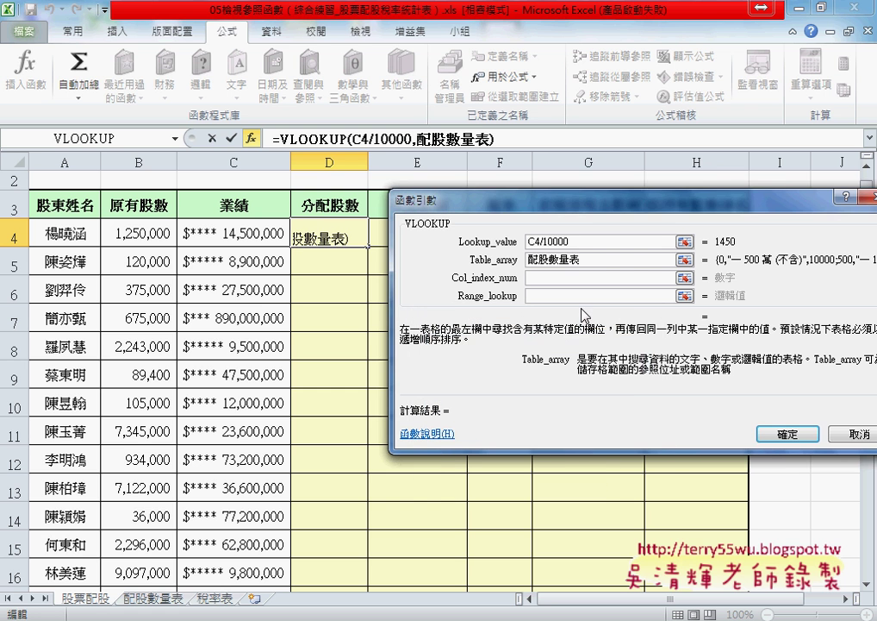
pyautogui.moveTo(717, 213); pyautogui.dragTo(621, 207)
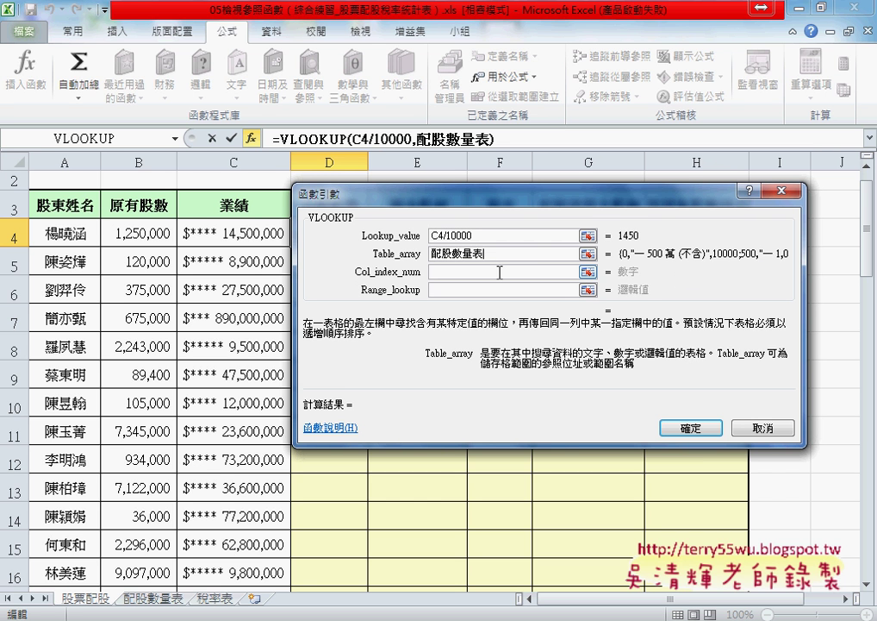
pyautogui.click(500, 272)
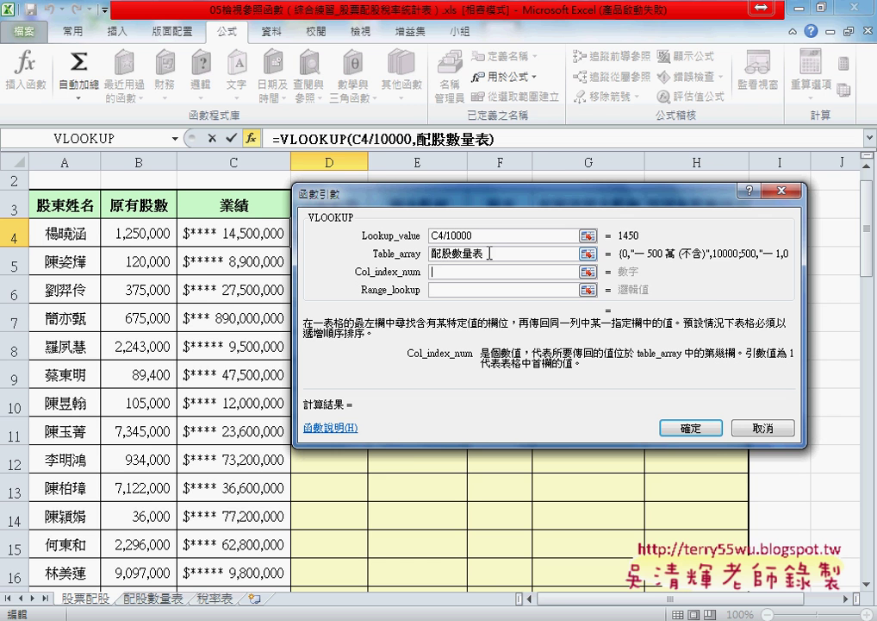
pyautogui.click(486, 253)
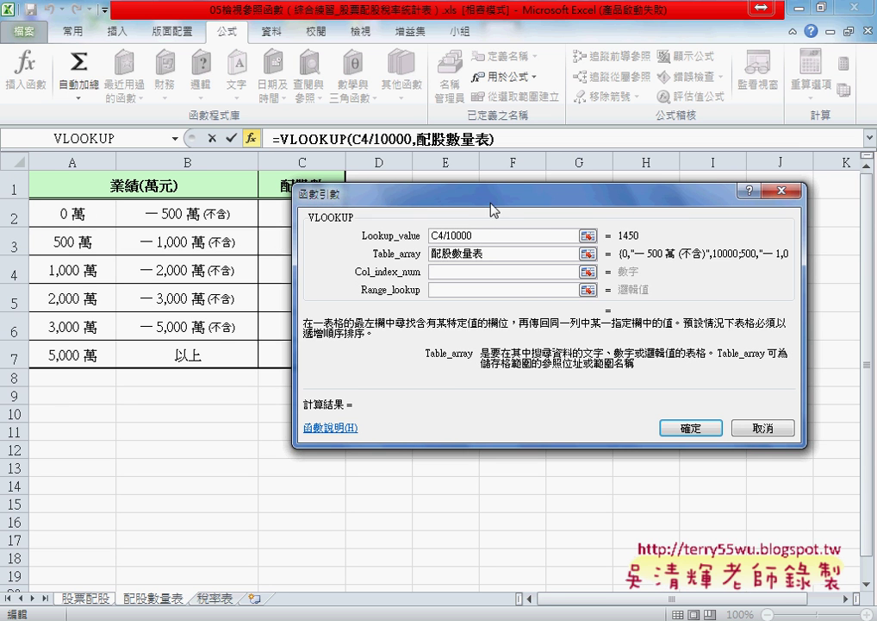
pyautogui.moveTo(504, 200); pyautogui.dragTo(621, 201)
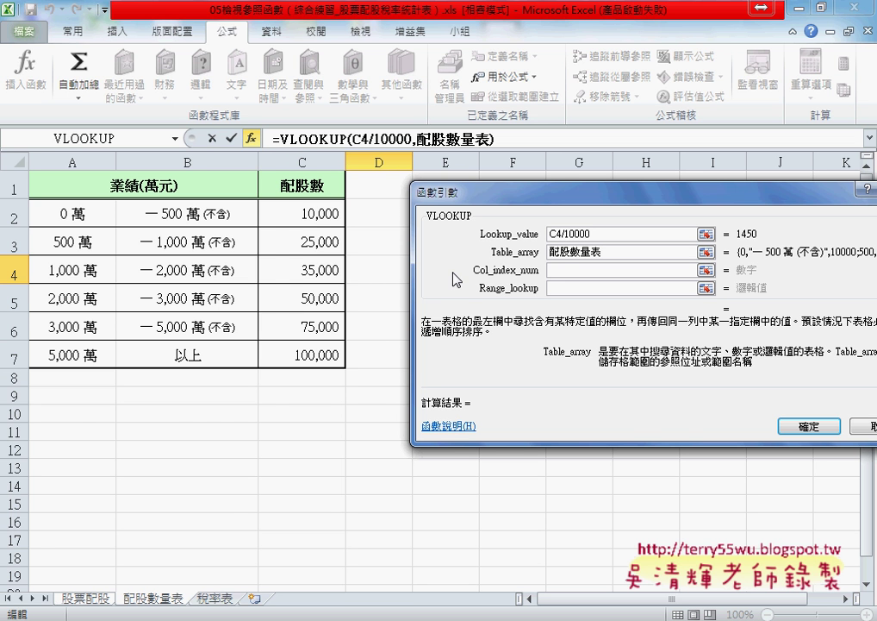
# - Set the VLOOKUP column index to 3 and range lookup to 1 (TRUE)
pyautogui.click(552, 270)
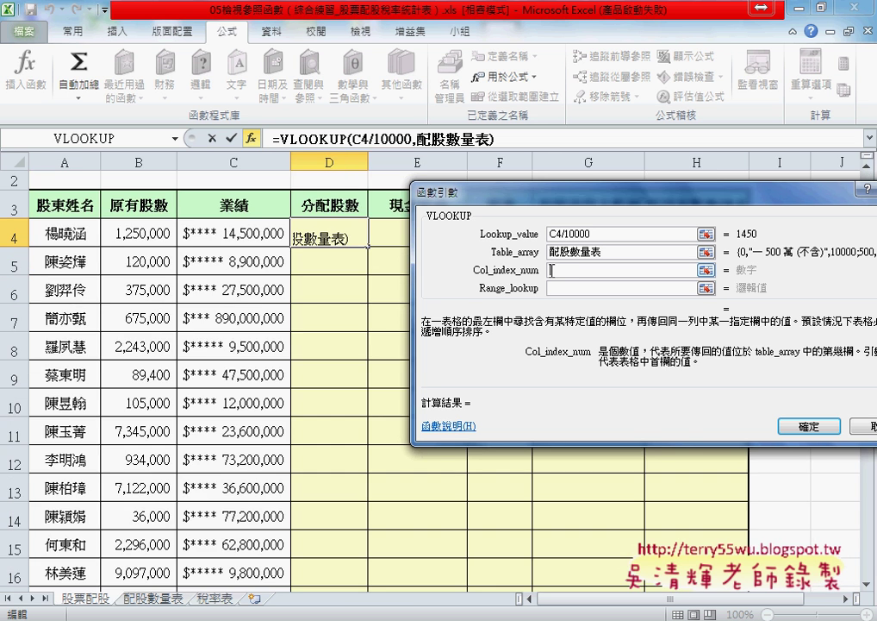
pyautogui.write('3')
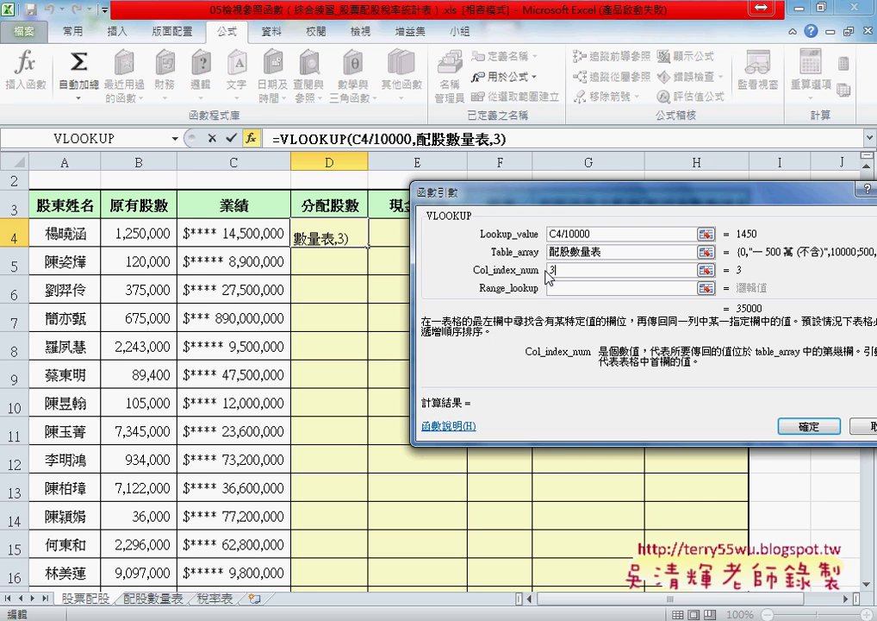
pyautogui.click(556, 290)
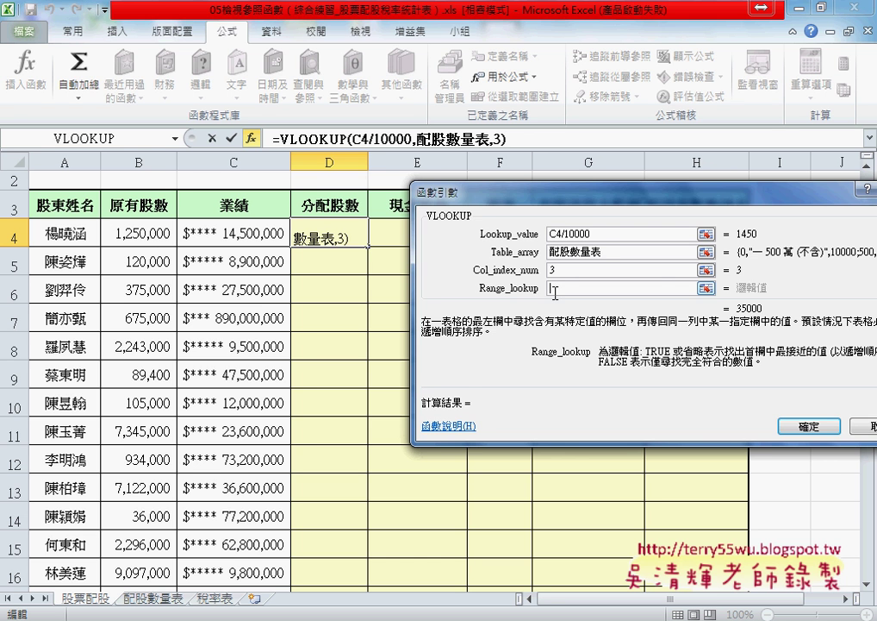
pyautogui.moveTo(465, 191); pyautogui.dragTo(379, 191)
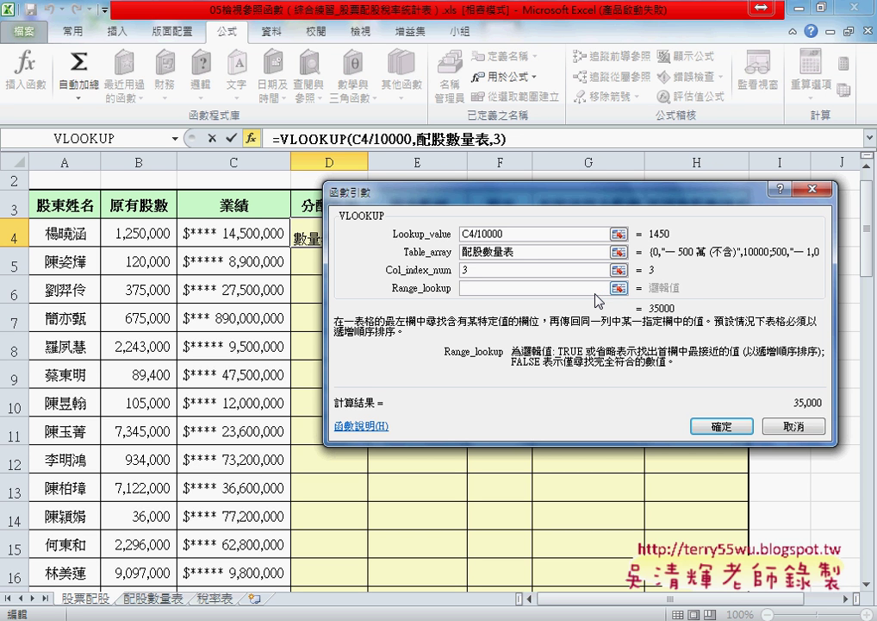
pyautogui.write('1')
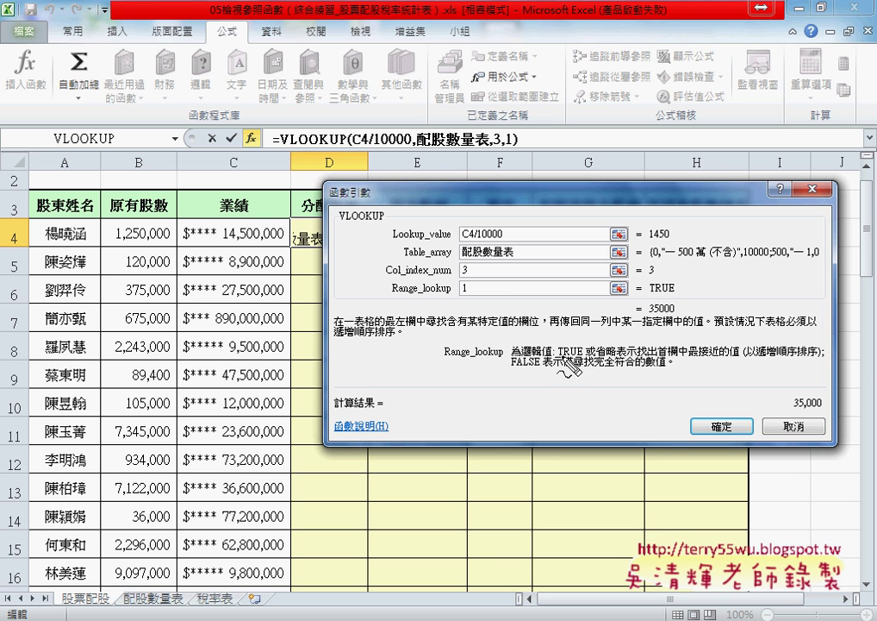
# - Annotate the dialog to show 1 means TRUE (closest match) and 0 means FALSE
pyautogui.moveTo(569, 362)
pyautogui.mouseDown()
pyautogui.moveTo(475, 293)
pyautogui.moveTo(485, 288)
pyautogui.mouseUp()
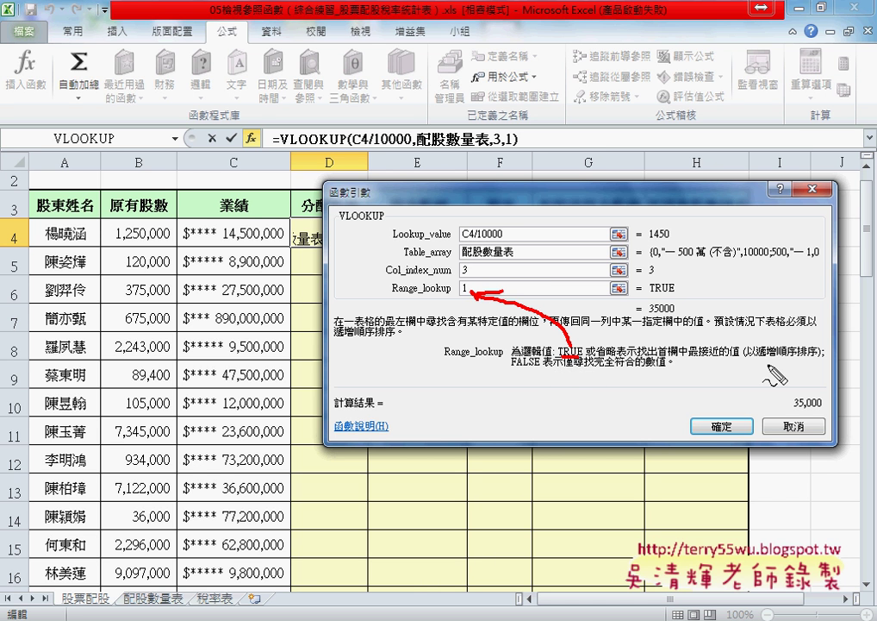
pyautogui.moveTo(510, 368)
pyautogui.mouseDown()
pyautogui.moveTo(540, 368)
pyautogui.moveTo(533, 389)
pyautogui.moveTo(524, 379)
pyautogui.mouseUp()
pyautogui.moveTo(569, 326)
pyautogui.mouseDown()
pyautogui.moveTo(576, 353)
pyautogui.moveTo(636, 363)
pyautogui.mouseUp()
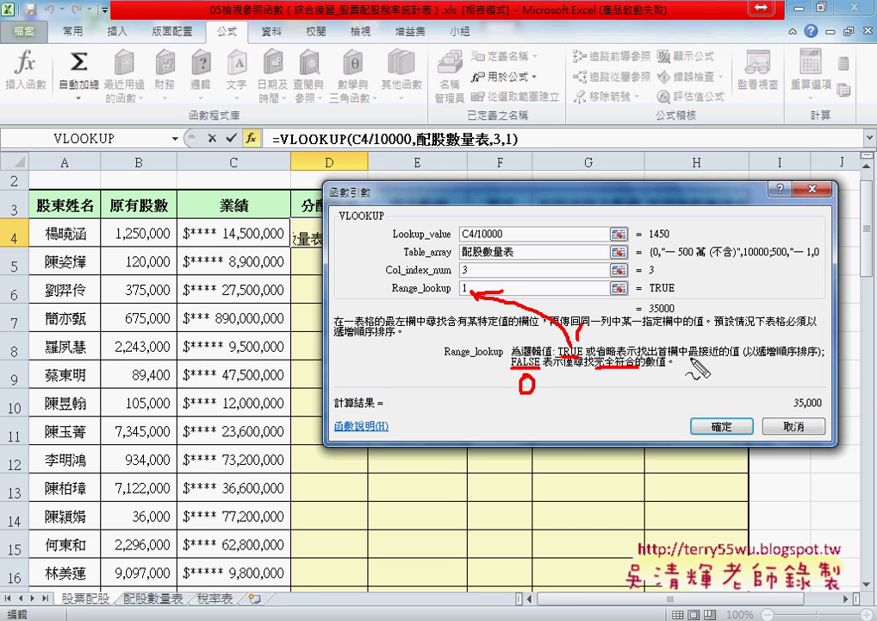
pyautogui.moveTo(690, 362); pyautogui.dragTo(737, 363)
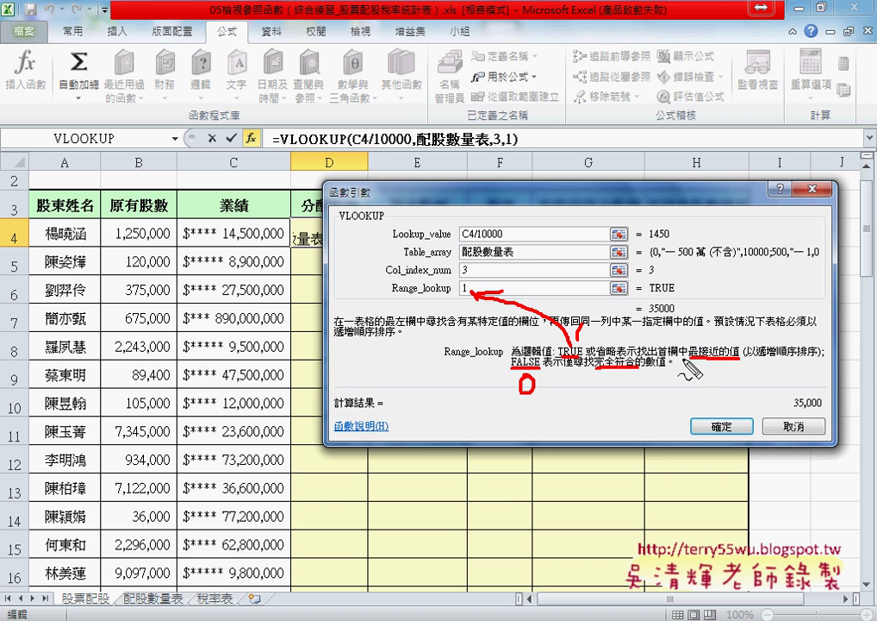
pyautogui.press('Escape')
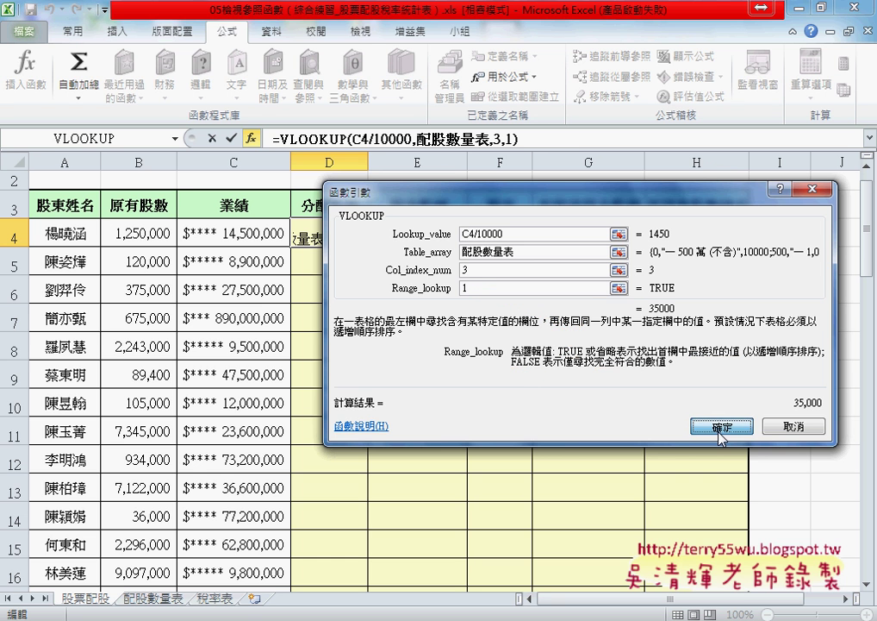
# - Confirm the VLOOKUP in D4 and fill it down to D16, giving 35,000 through 25,000
pyautogui.click(718, 426)
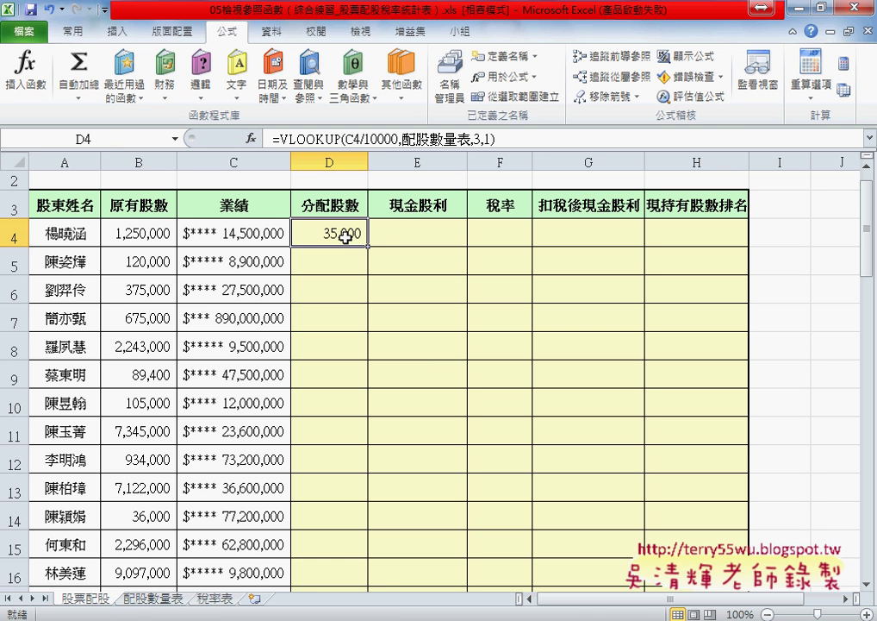
pyautogui.doubleClick(369, 247)
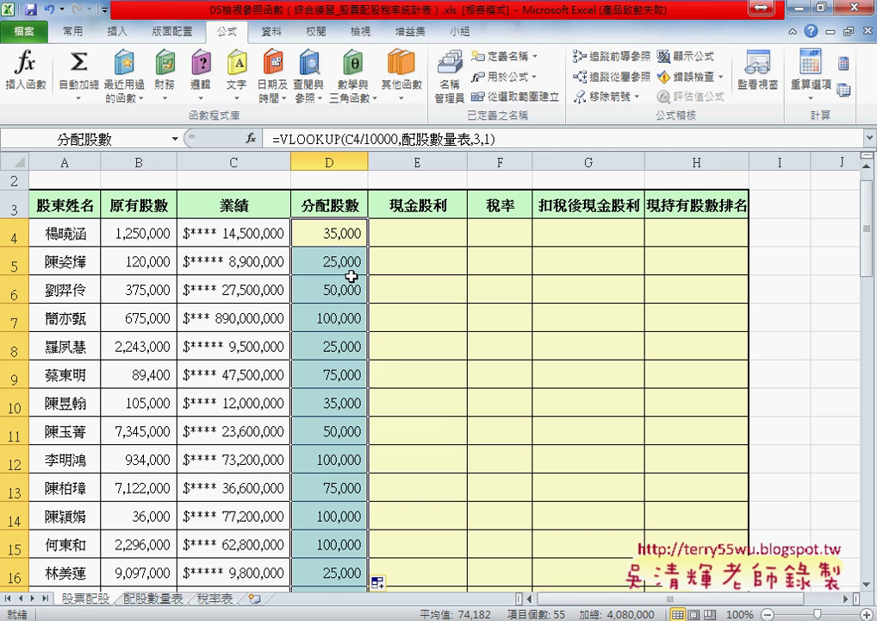
pyautogui.click(429, 236)
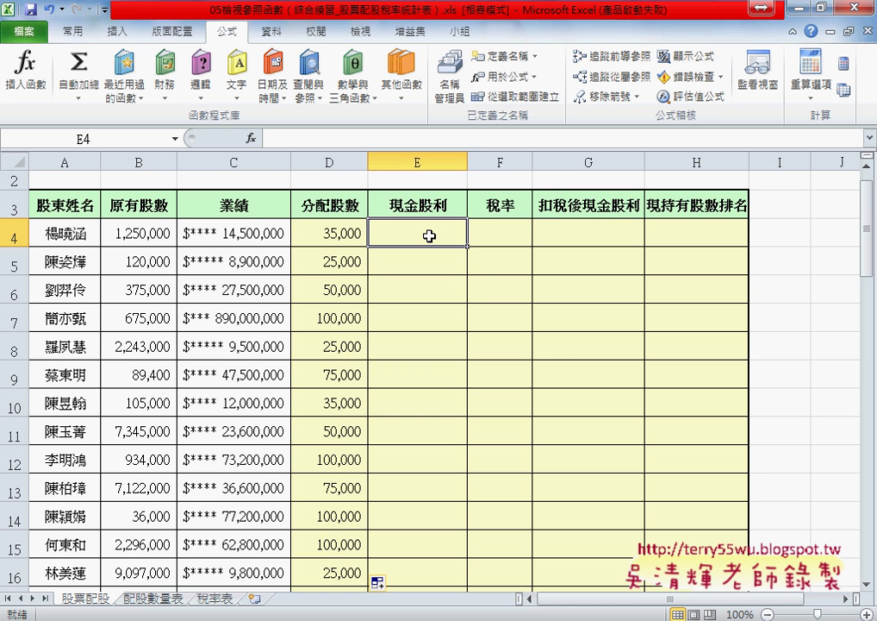
pyautogui.scroll(1, 430, 236)
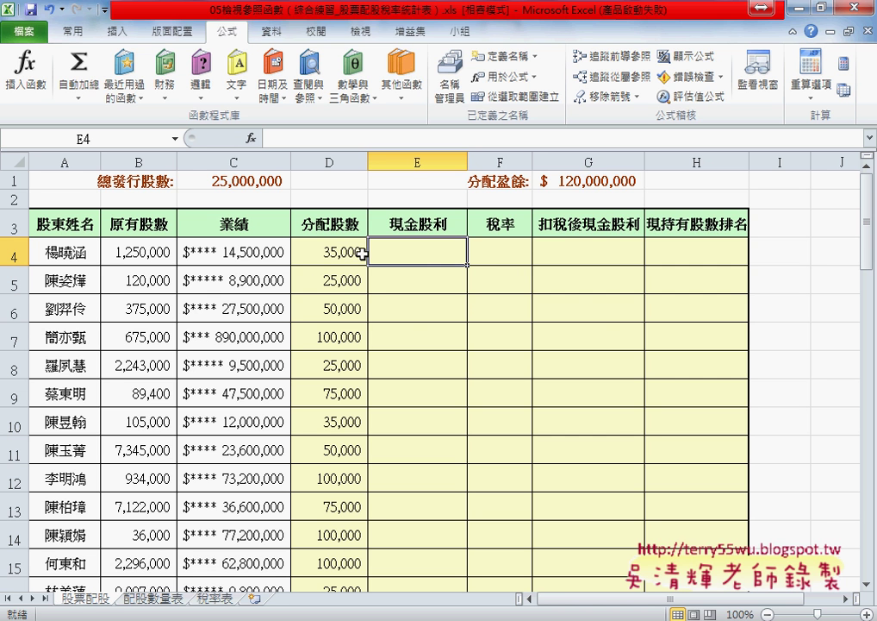
pyautogui.click(449, 84)
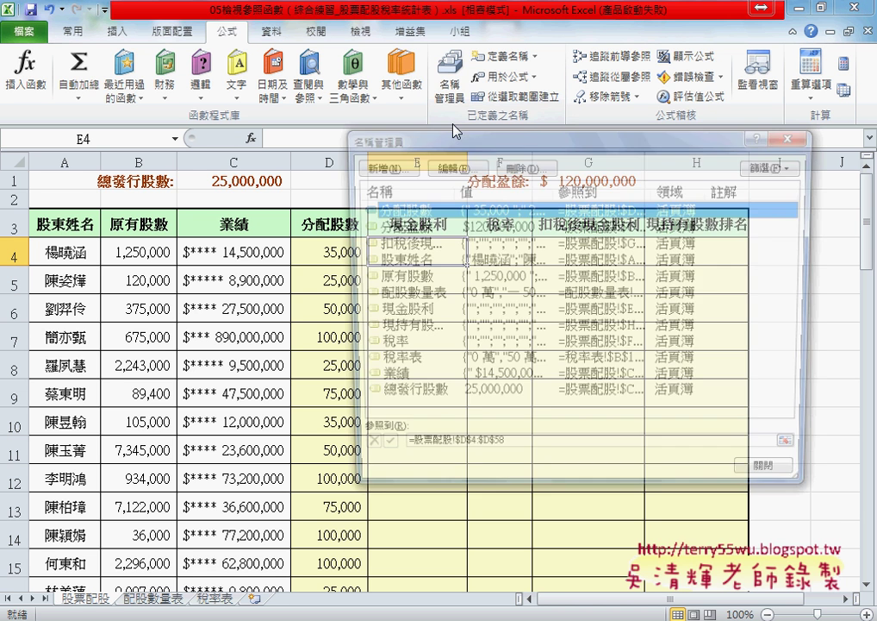
pyautogui.moveTo(418, 415)
pyautogui.mouseDown()
pyautogui.moveTo(386, 246)
pyautogui.moveTo(387, 208)
pyautogui.mouseUp()
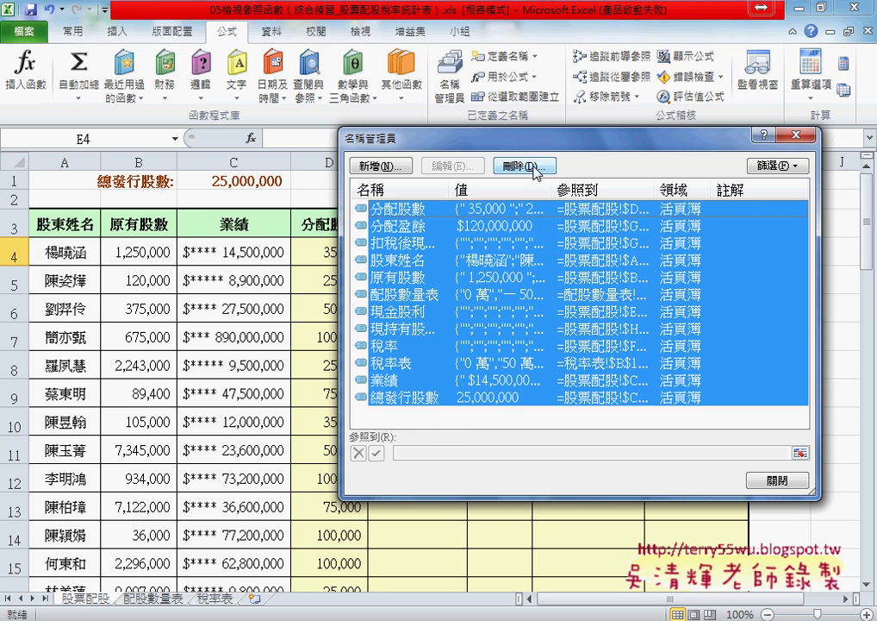
pyautogui.click(798, 135)
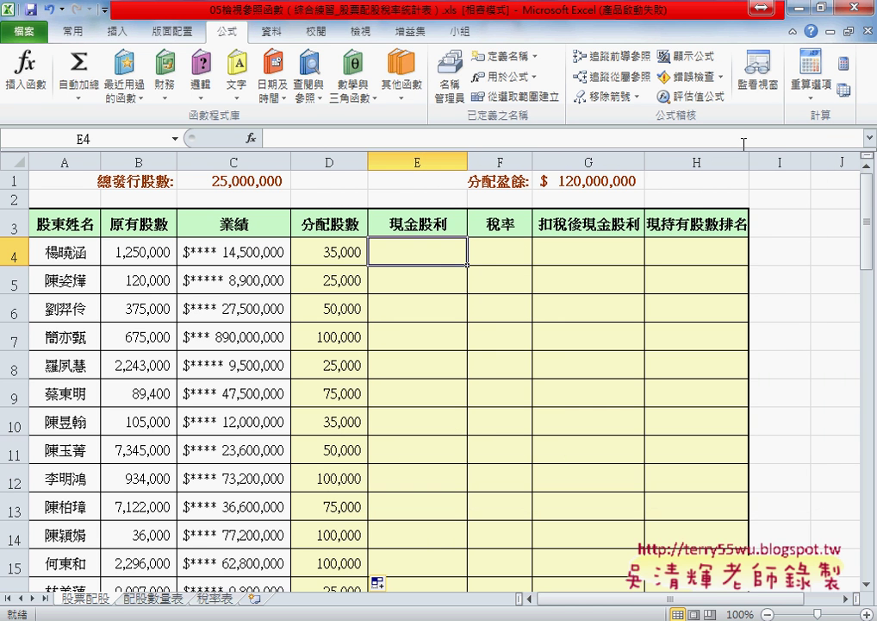